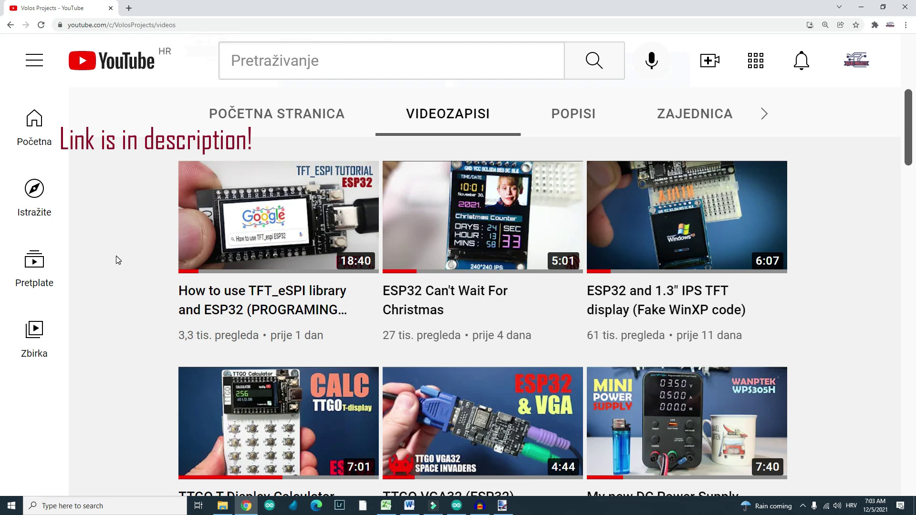
scroll(122, 263, "down", 3)
scroll(124, 259, "down", 2)
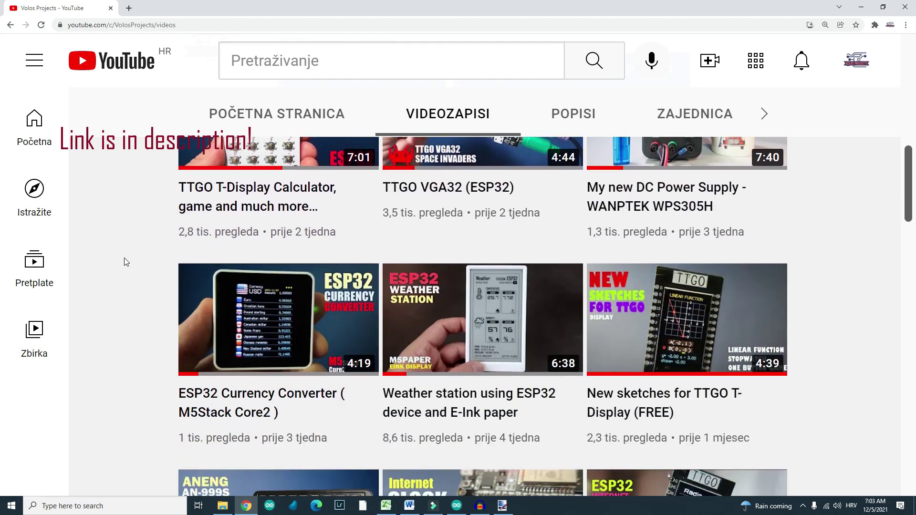
scroll(134, 251, "down", 3)
scroll(138, 247, "down", 3)
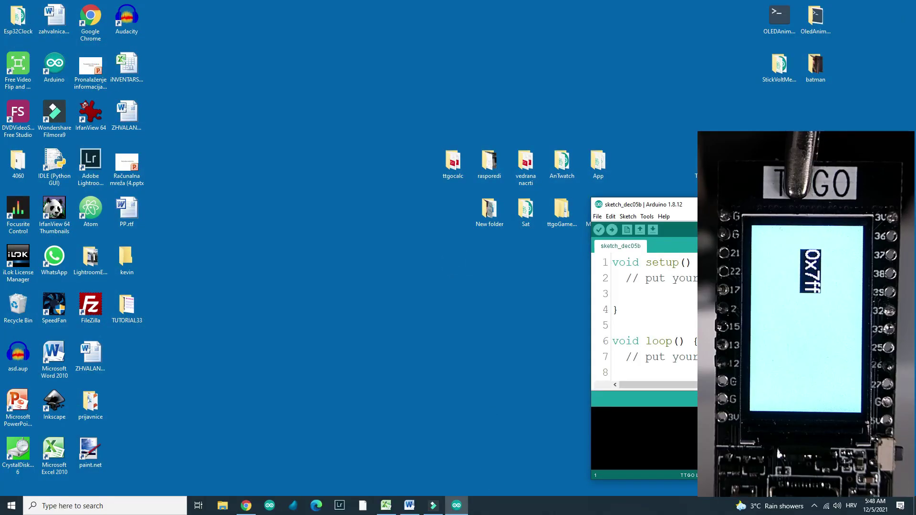
Step: Maximize the IDE and delete the placeholder comments in setup() and loop()
double_click(637, 204)
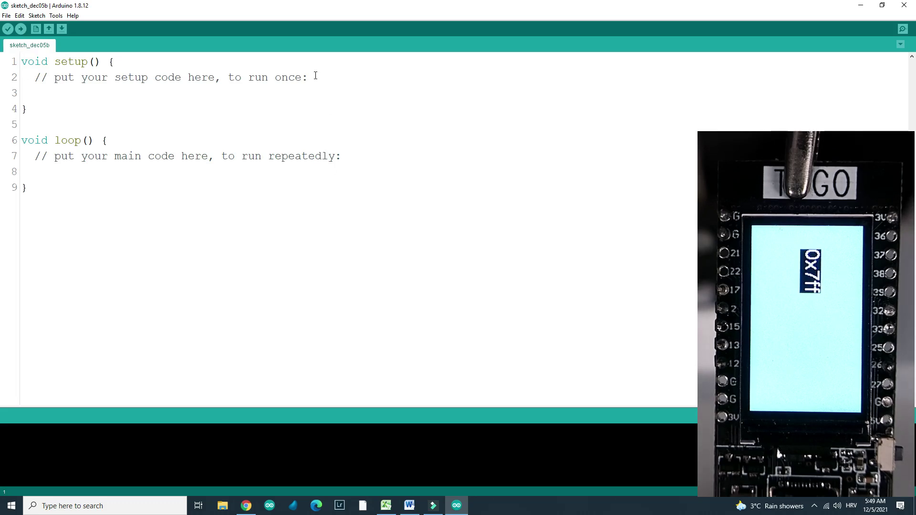
left_click_drag(309, 77, 34, 77)
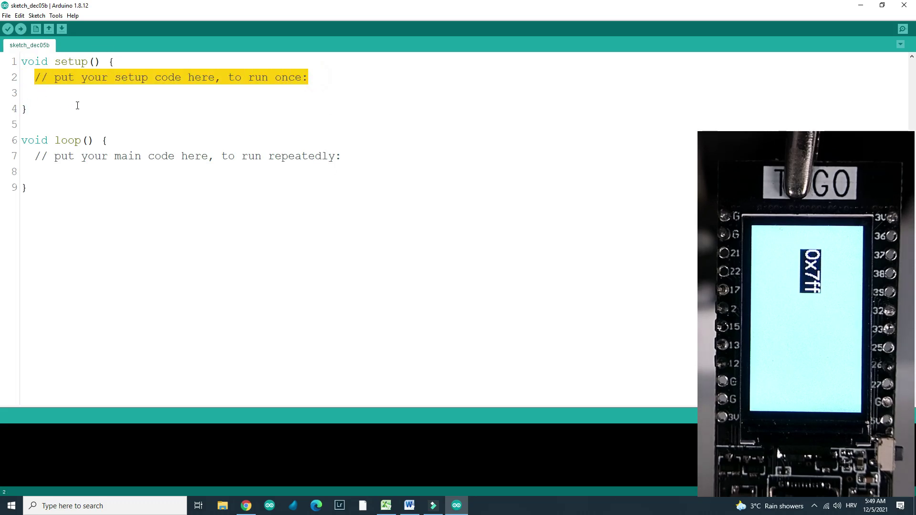
key("Delete")
left_click_drag(342, 156, 32, 156)
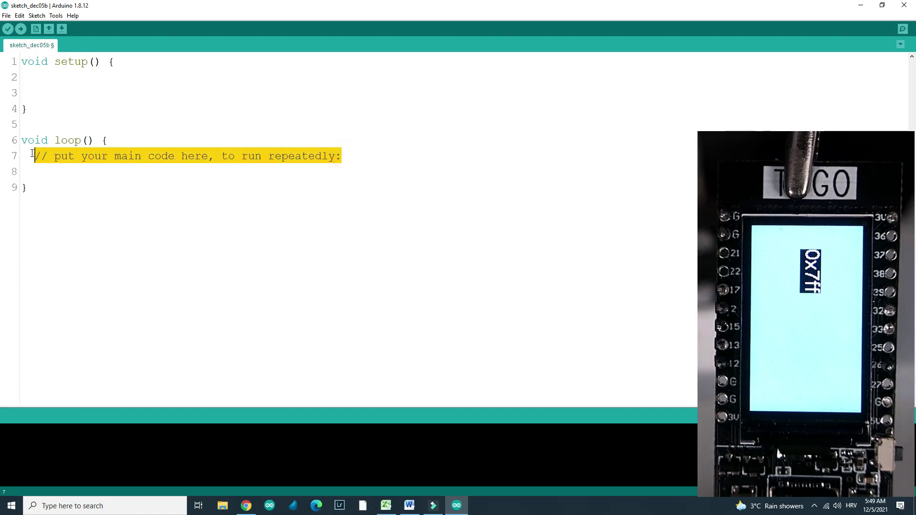
key("Delete")
Step: Paste the TFT_eSPI.h and SPI.h includes and TFT_eSPI tft=TFT_eSPI(); at the top
left_click(21, 62)
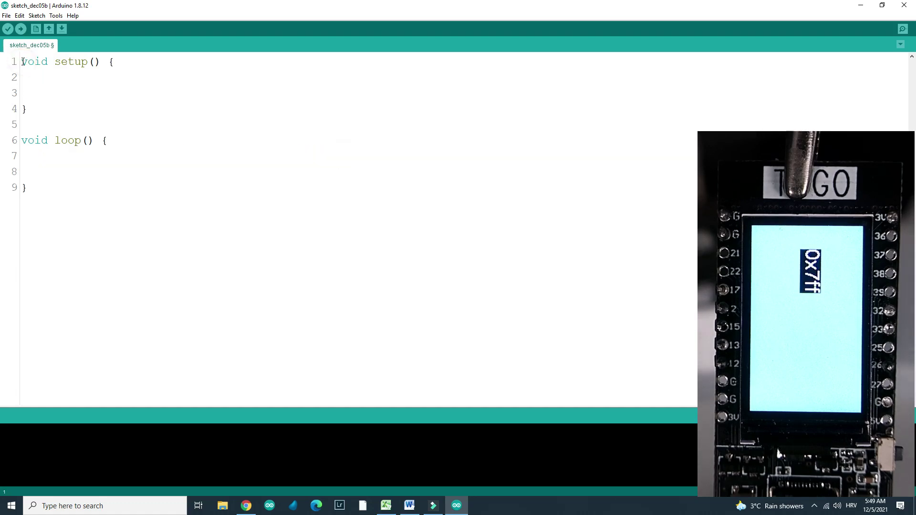
key("Return")
key("Return")
key("Return")
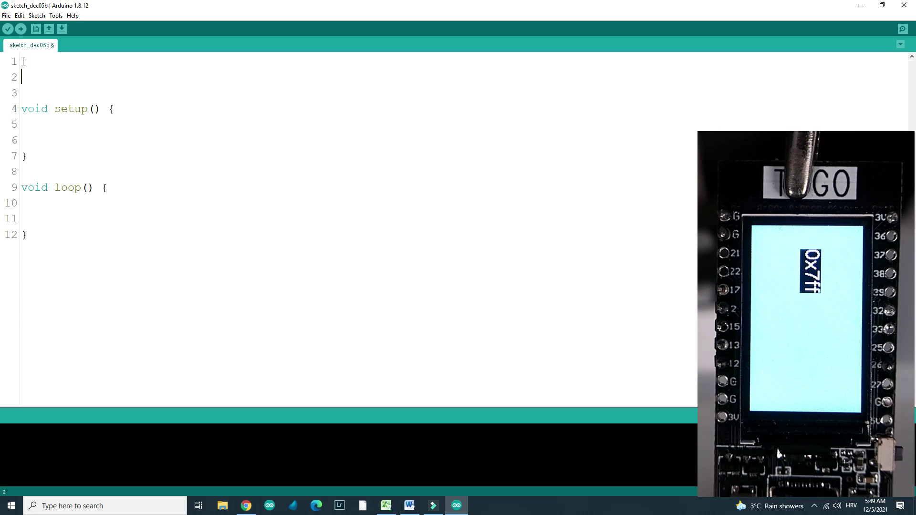
type("#include <TFT_eSPI.h> #include <SPI.h>  TFT_eSPI tft=TFT_eSPI();")
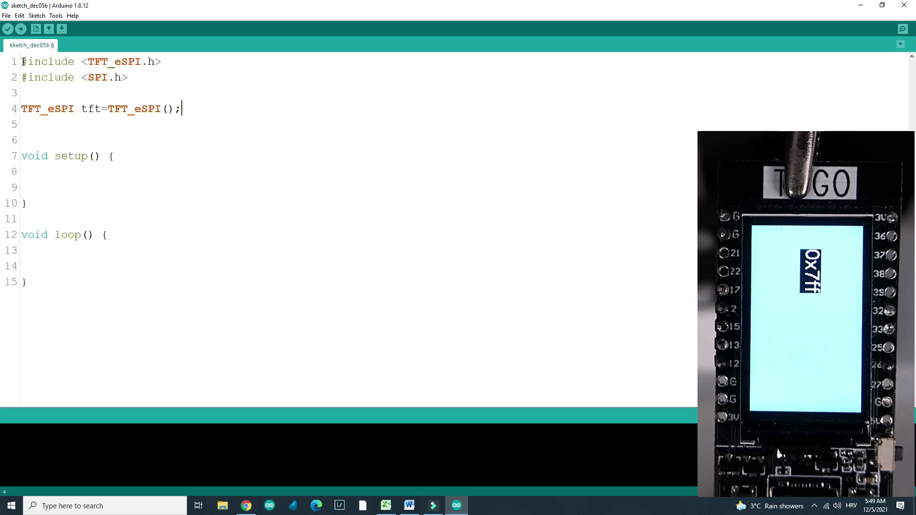
left_click_drag(128, 77, 15, 63)
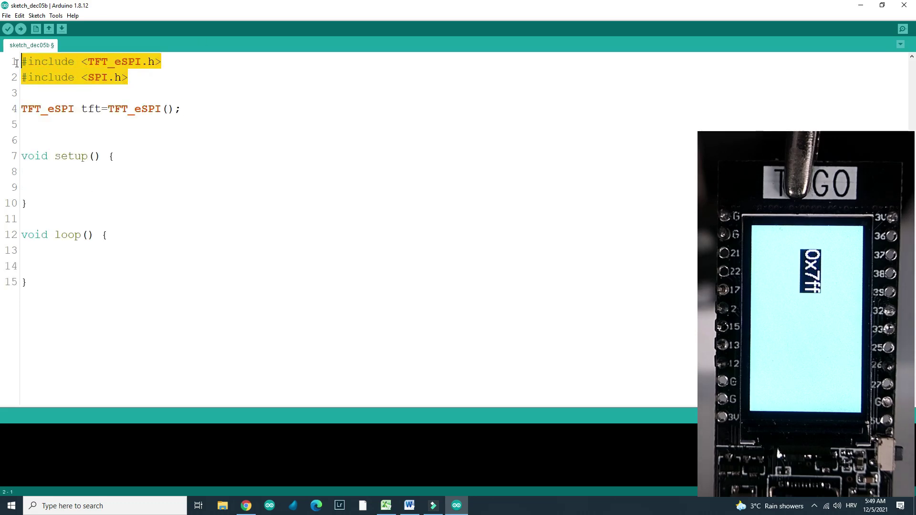
left_click(181, 109)
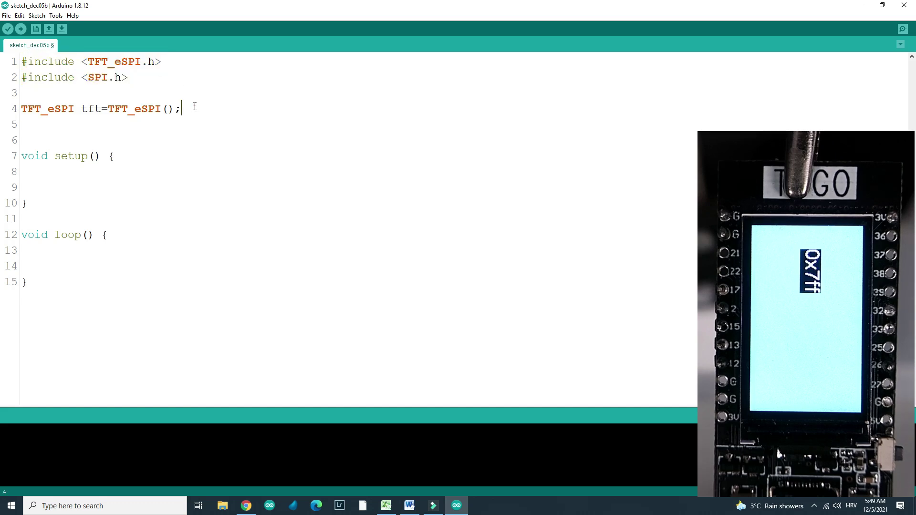
left_click_drag(180, 109, 22, 109)
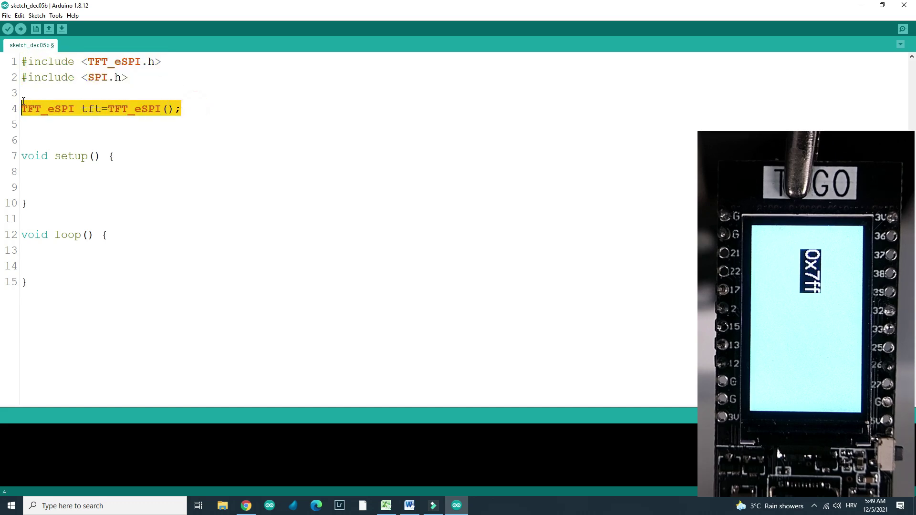
Step: Write tft.init(); and tft.fillScreen(TFT_BLACK); as the first two lines of setup()
left_click(22, 185)
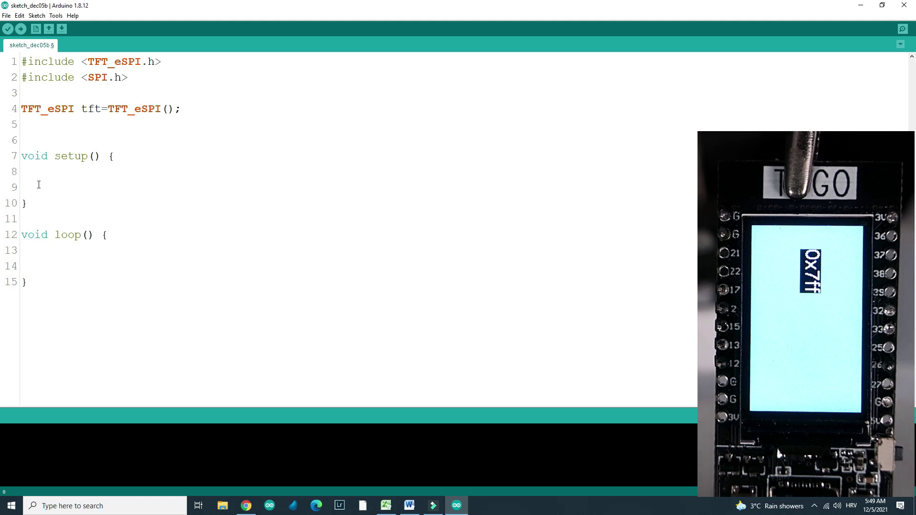
type("tft")
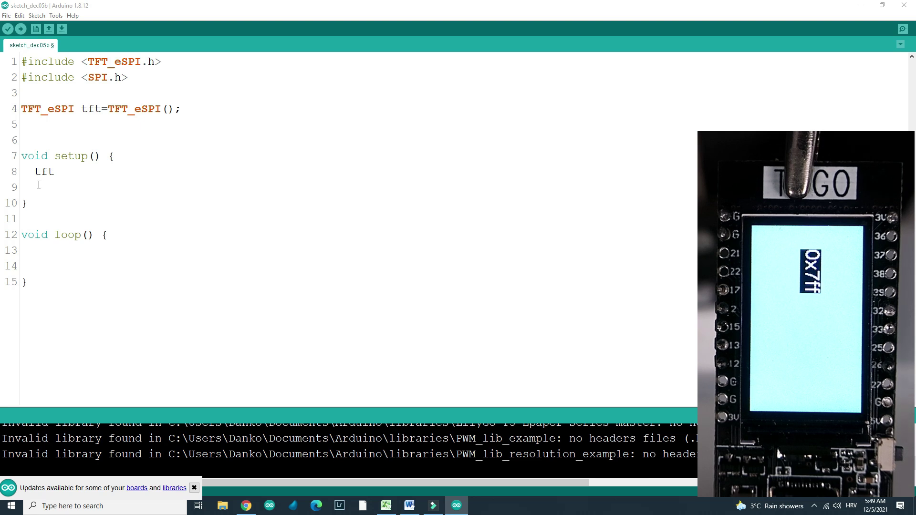
left_click(73, 172)
type(".")
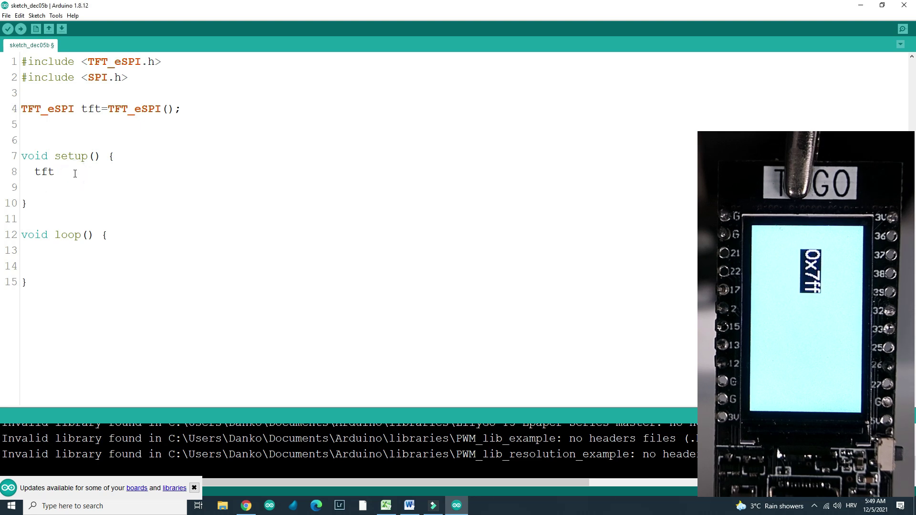
type("init")
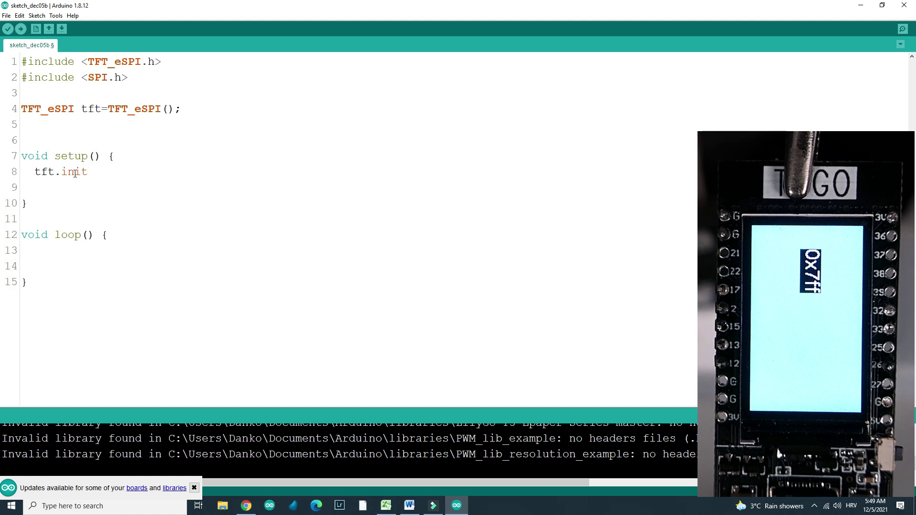
type("();")
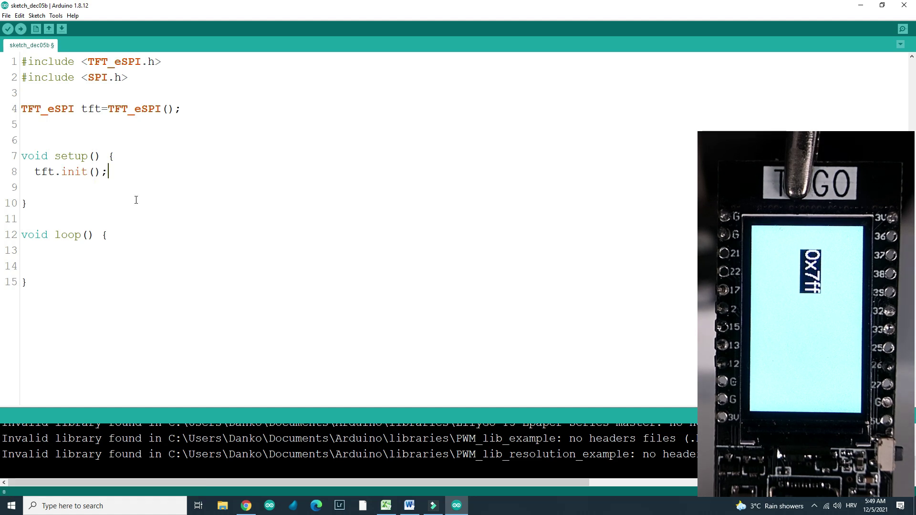
key("Return")
type("tft")
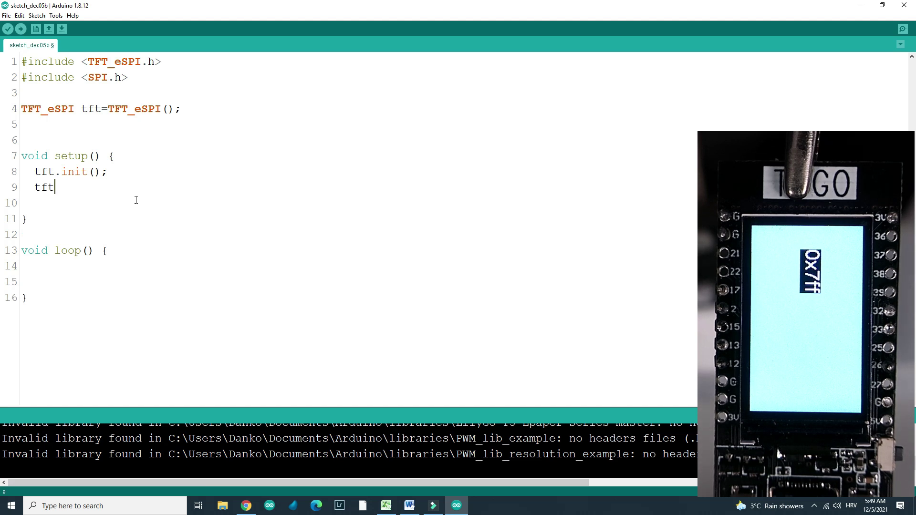
type(".fil")
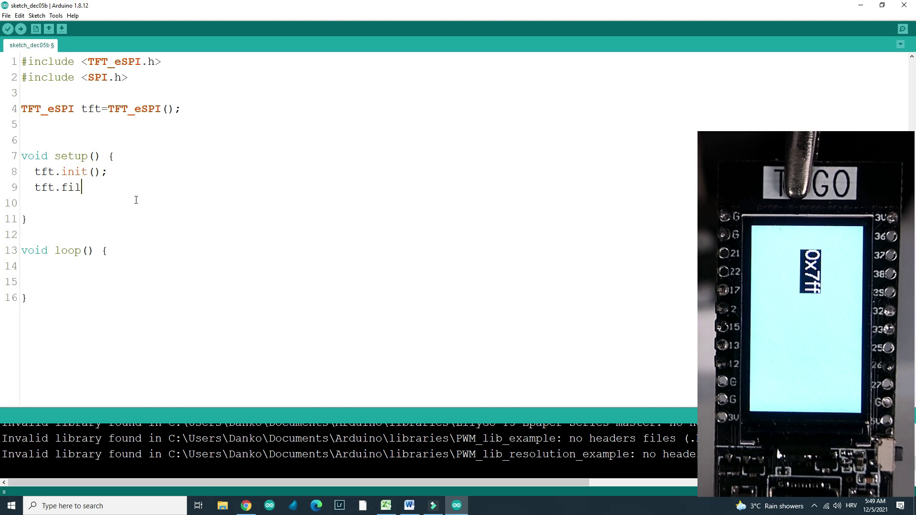
type("lScreen")
type("()")
key("Left")
type("TFT")
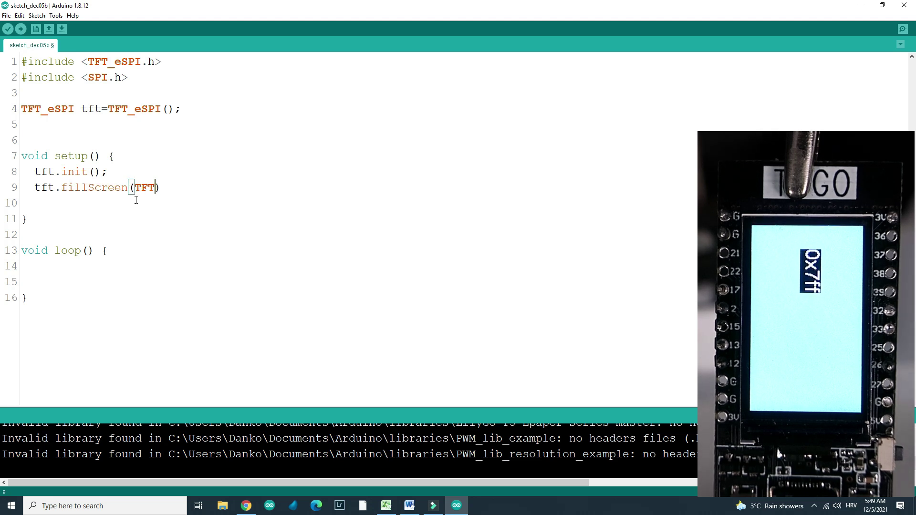
type("_B")
type("LACK)")
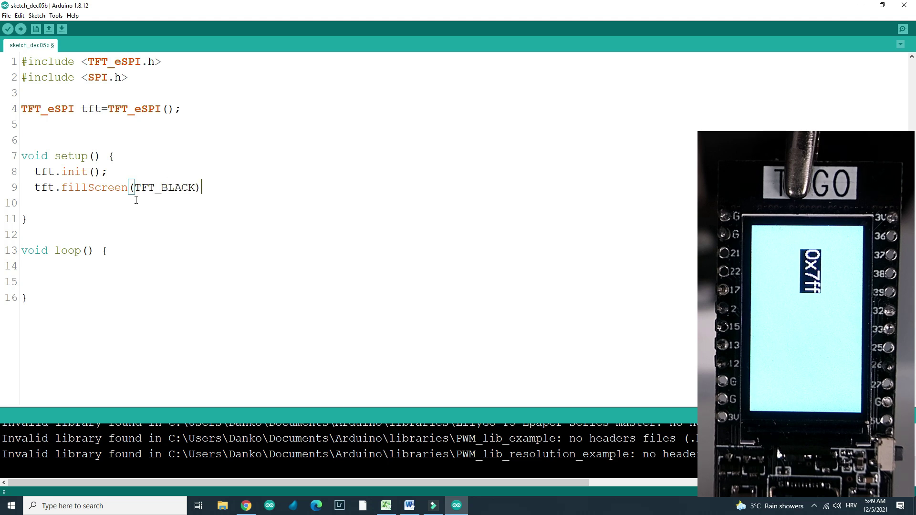
type(";")
Step: Verify board and port under Tools, then upload the sketch, saving it as tut4
left_click(55, 15)
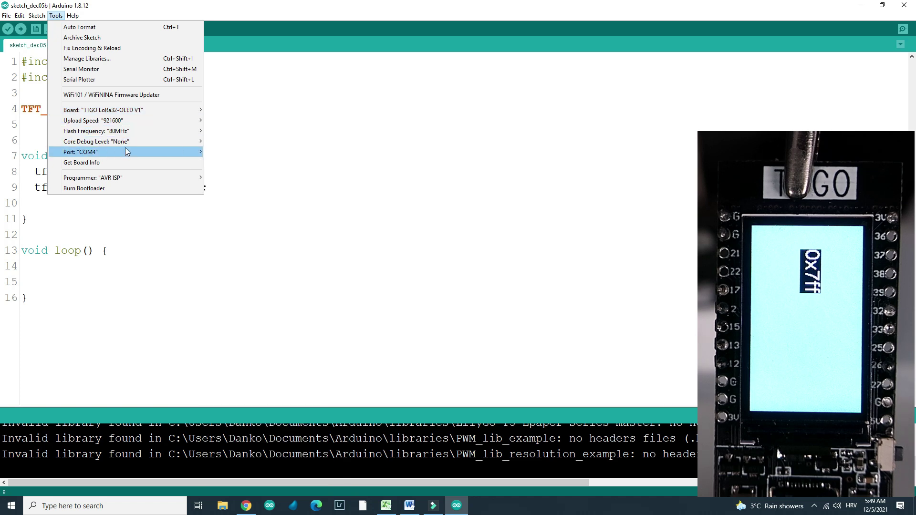
mouse_move(81, 152)
left_click(278, 92)
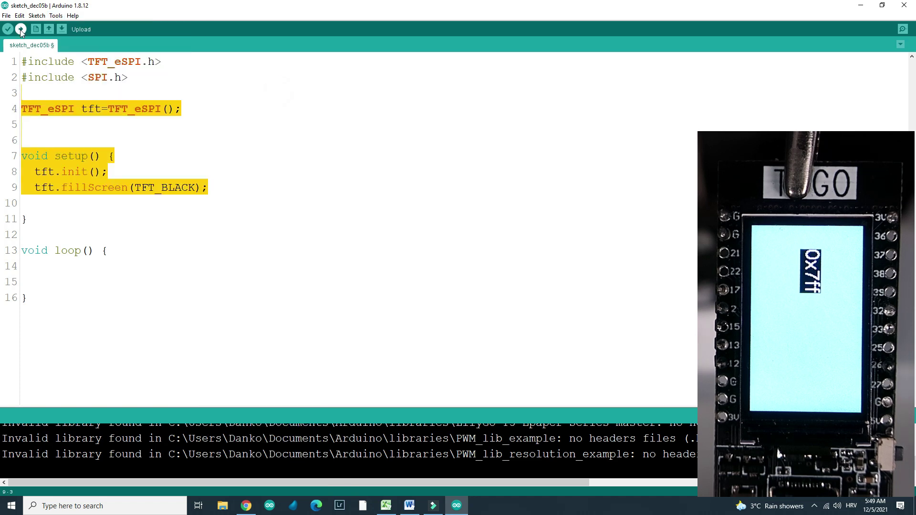
key("ctrl+u")
type("tut4")
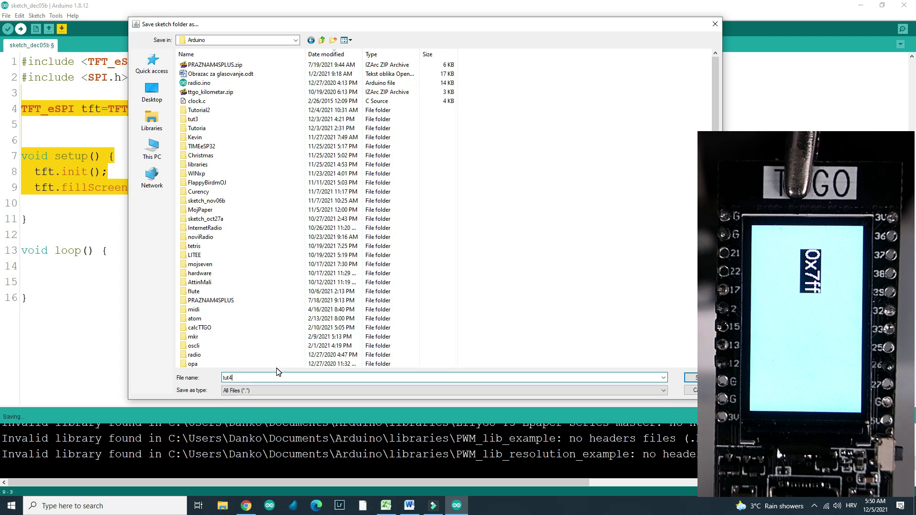
key("Return")
left_click(307, 329)
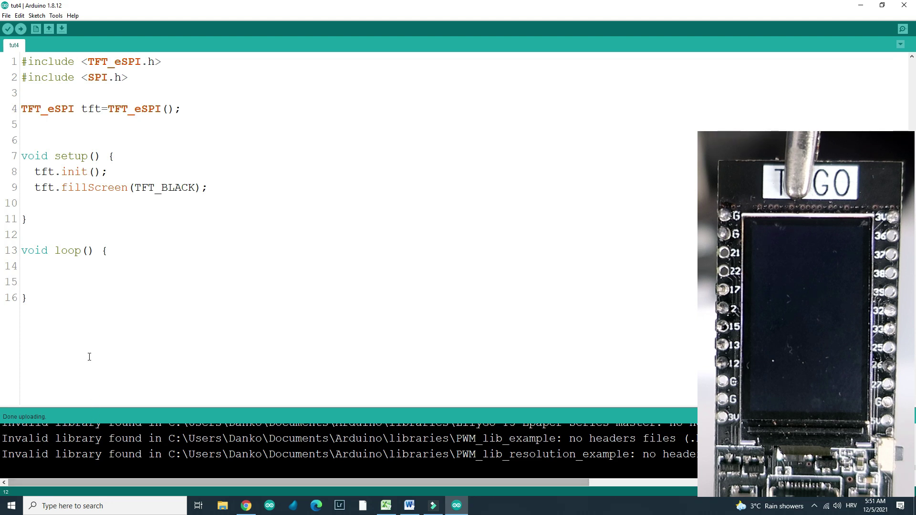
Step: Add a new line in setup() for tft.drawPixel(77,120,TFT_RED);
left_click(36, 202)
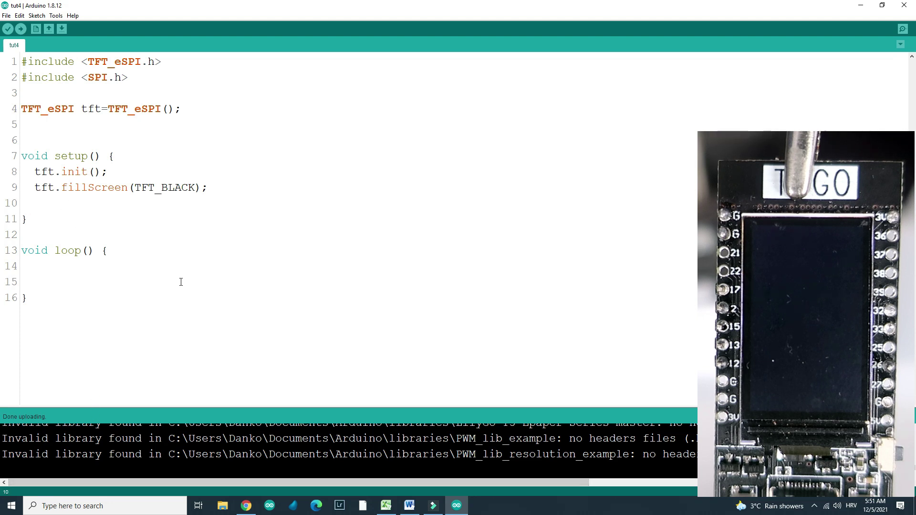
key("Return")
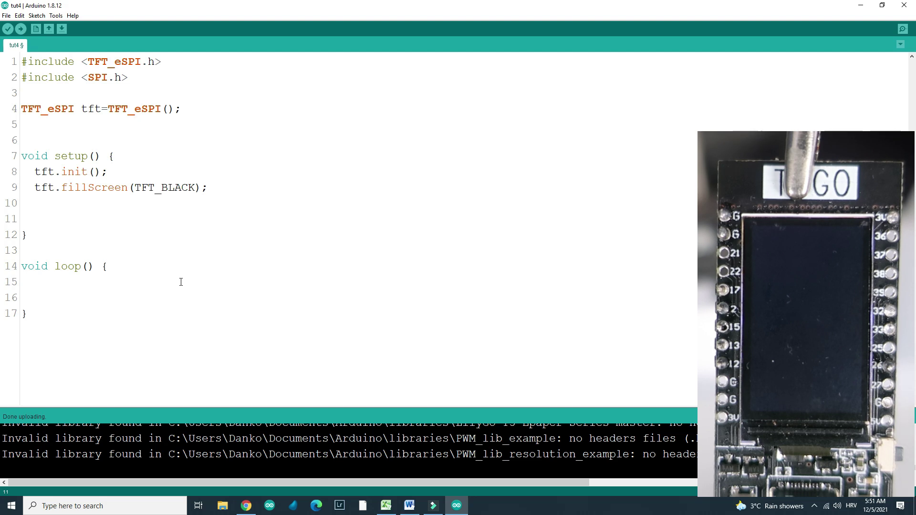
type("tft.draw")
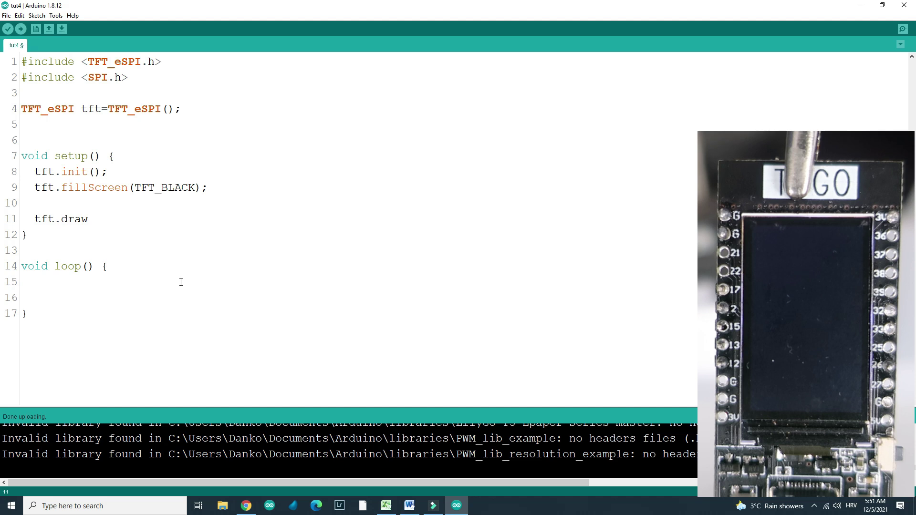
type("Pixel(")
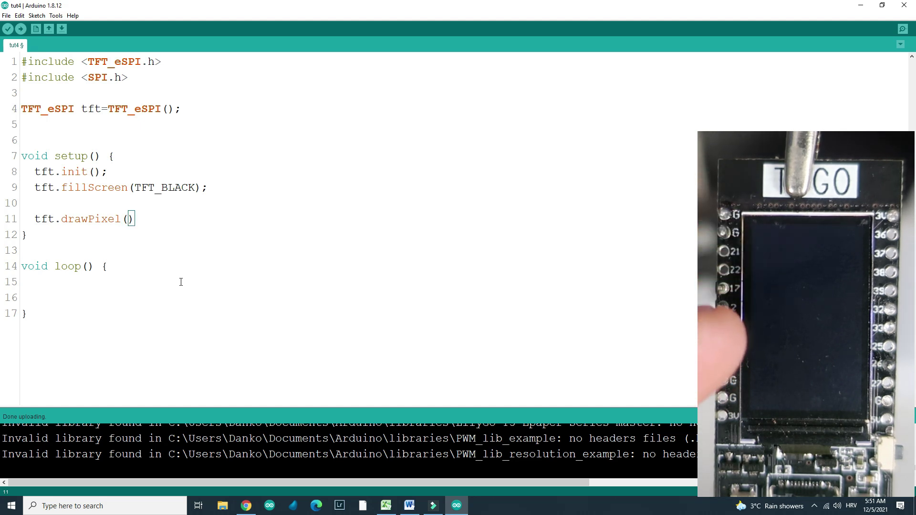
type("77")
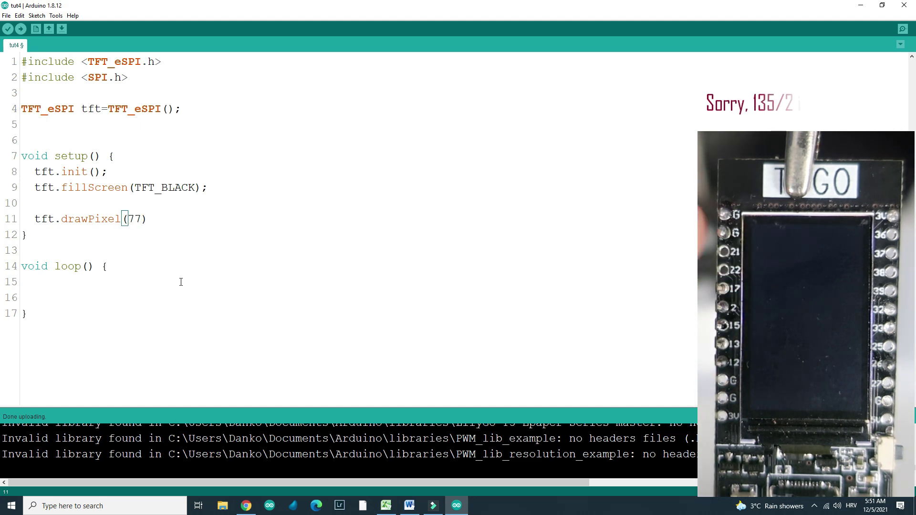
type(",")
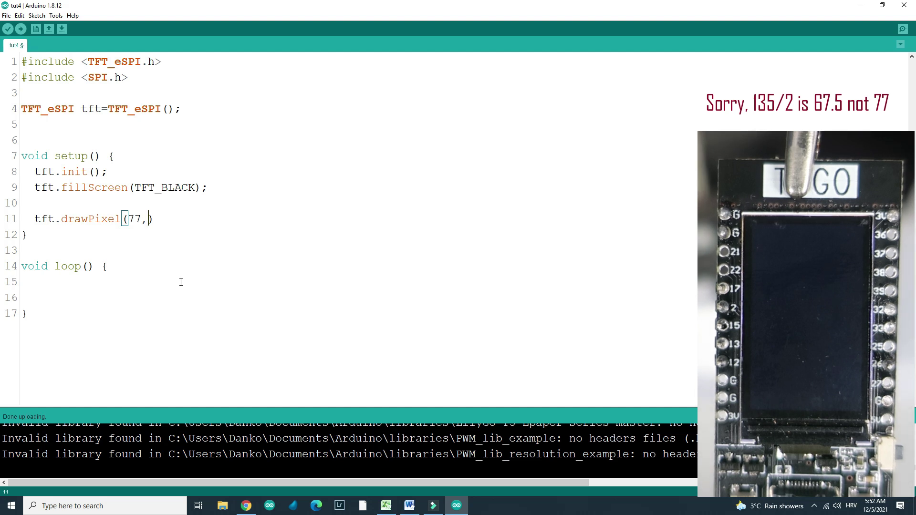
type("1")
type("20,")
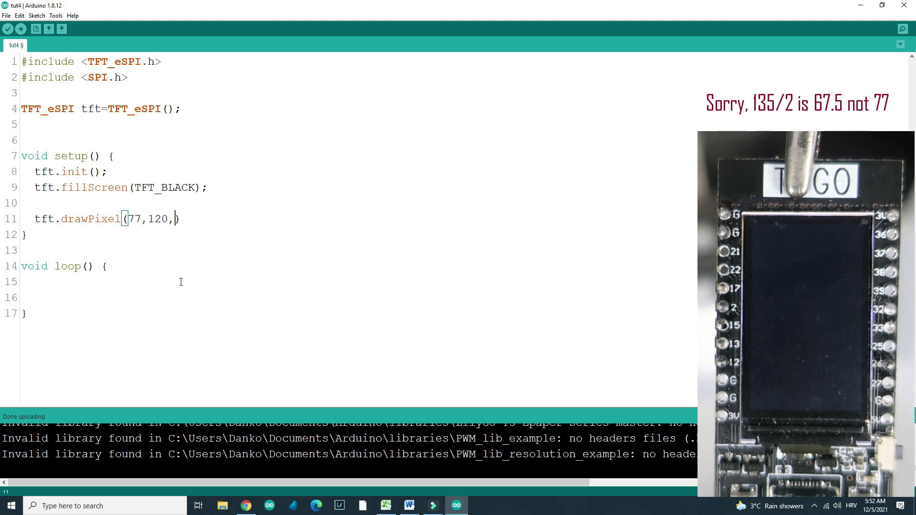
type("TFT")
type("_RED)")
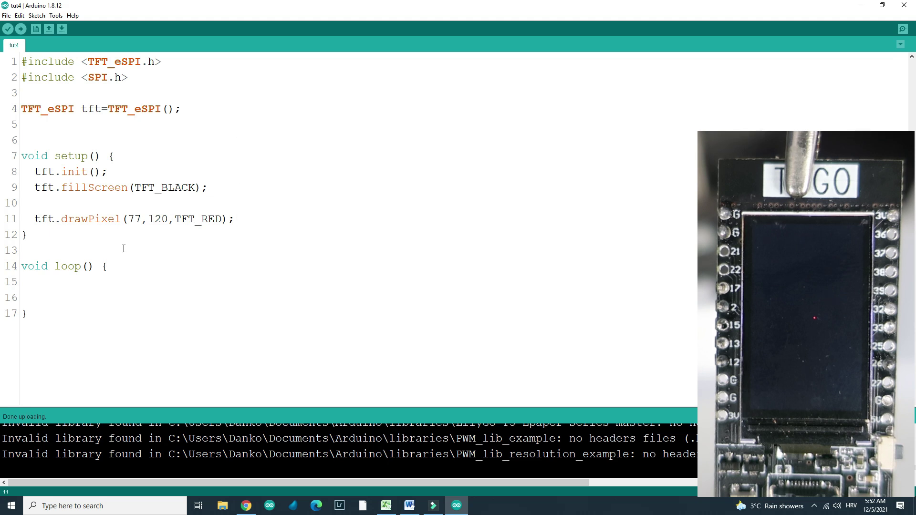
Step: Add tft.drawPixel(80,140,TFT_GREEN); below the red pixel and upload the sketch
left_click(255, 221)
key("Return")
key("Return")
key("BackSpace")
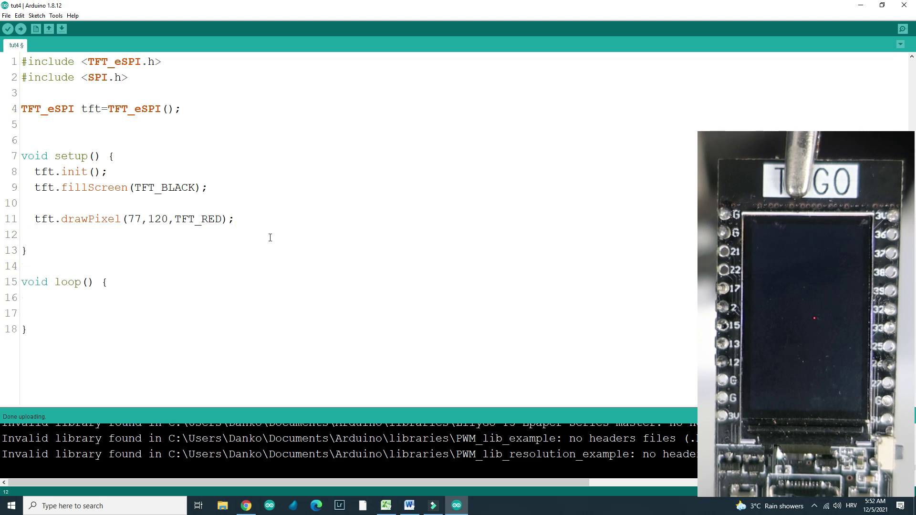
type("tft.")
type("draw")
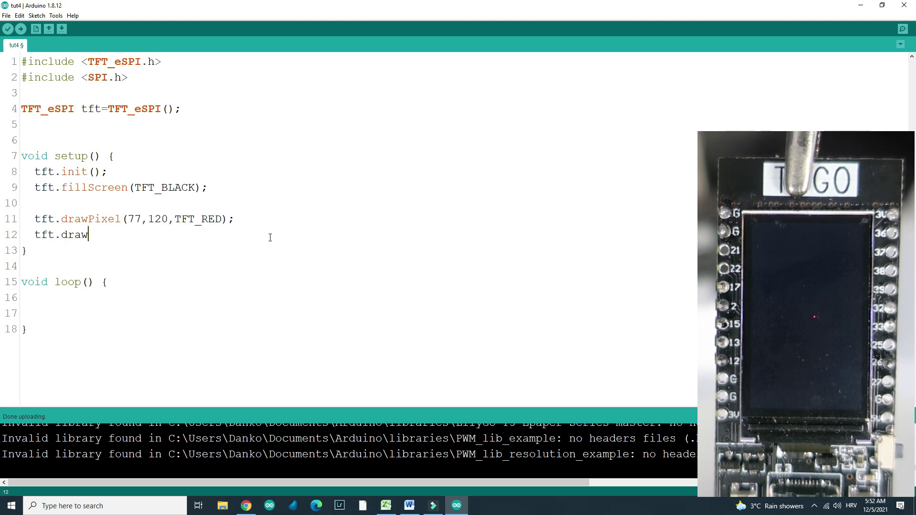
type("Pixe")
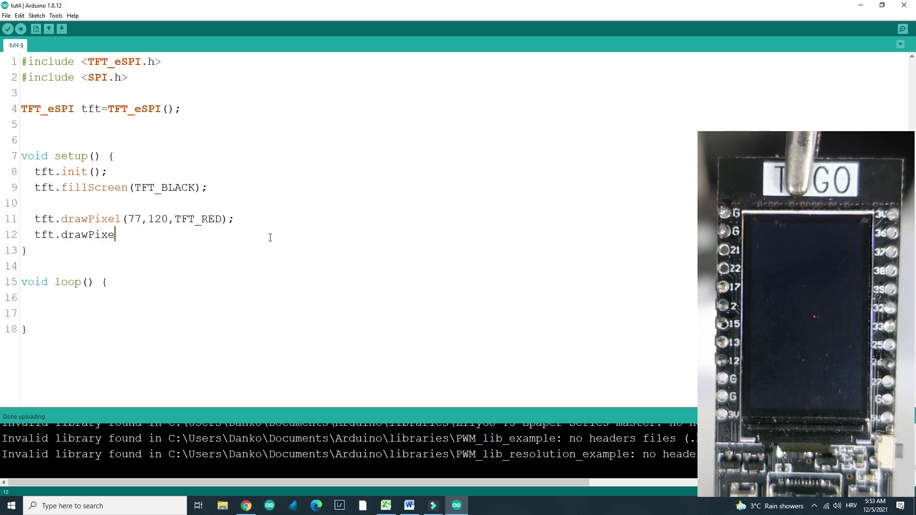
type("l()")
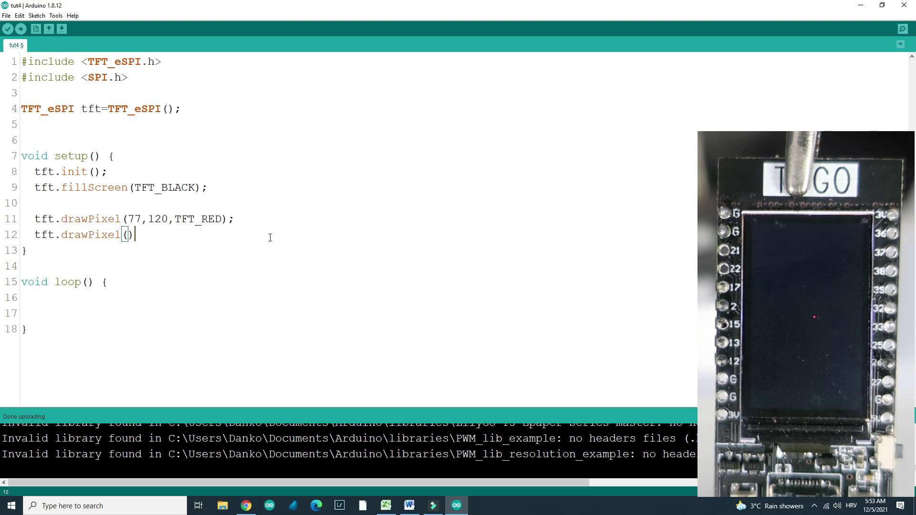
key("Left")
type("80")
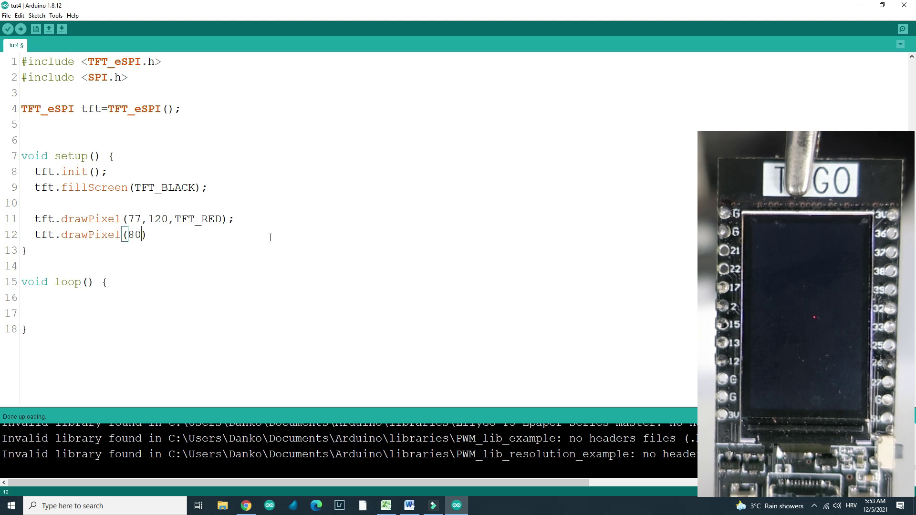
type(",")
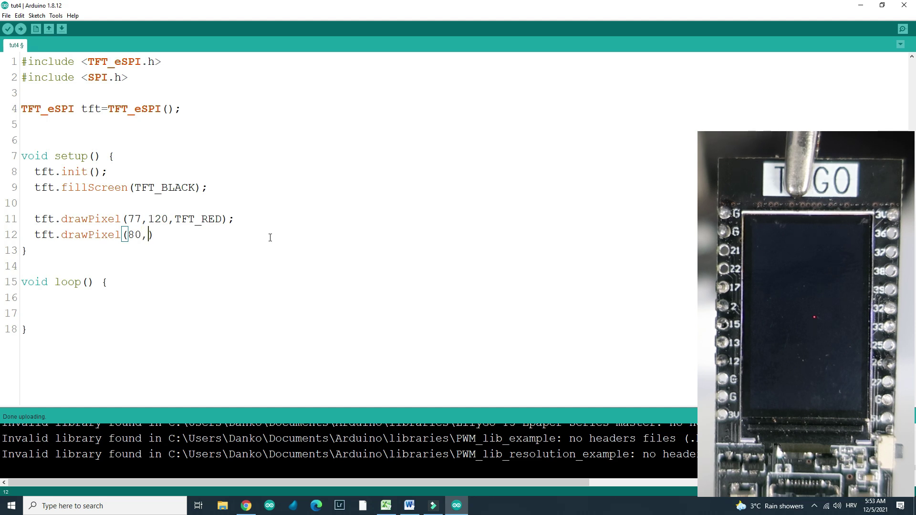
type("140")
type(",TFT_")
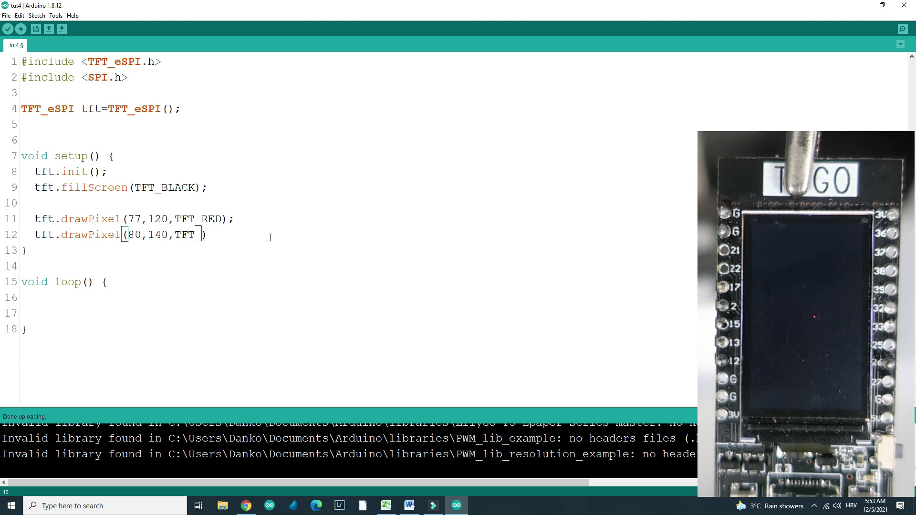
type("GRRE")
key("BackSpace")
key("BackSpace")
type("EEN")
key("Right")
left_click(21, 29)
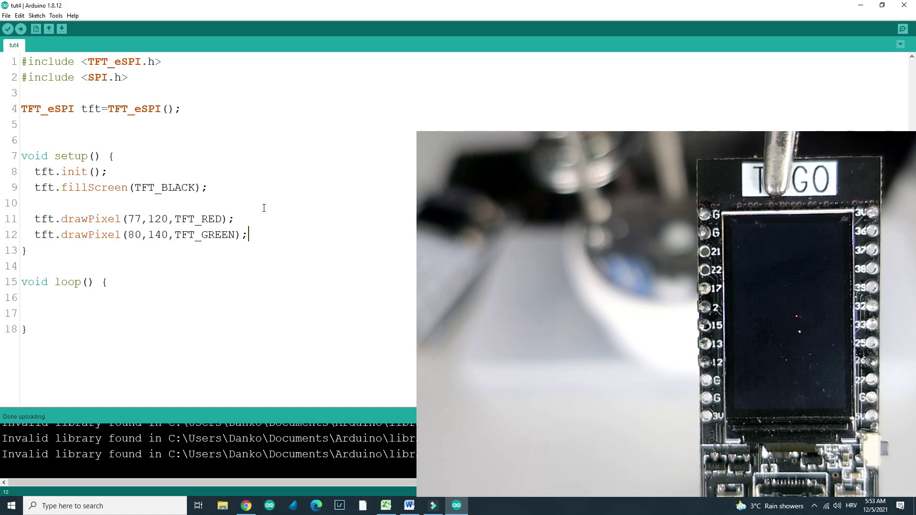
Step: Add tft.drawLine(0,0,100,100,TFT_WHITE); on line 14 and start the upload
left_click(258, 236)
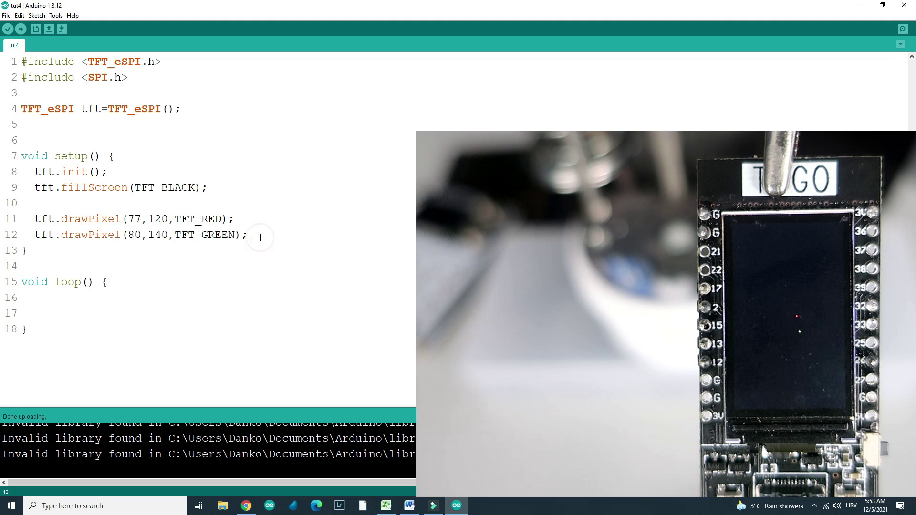
key("Return")
key("Return")
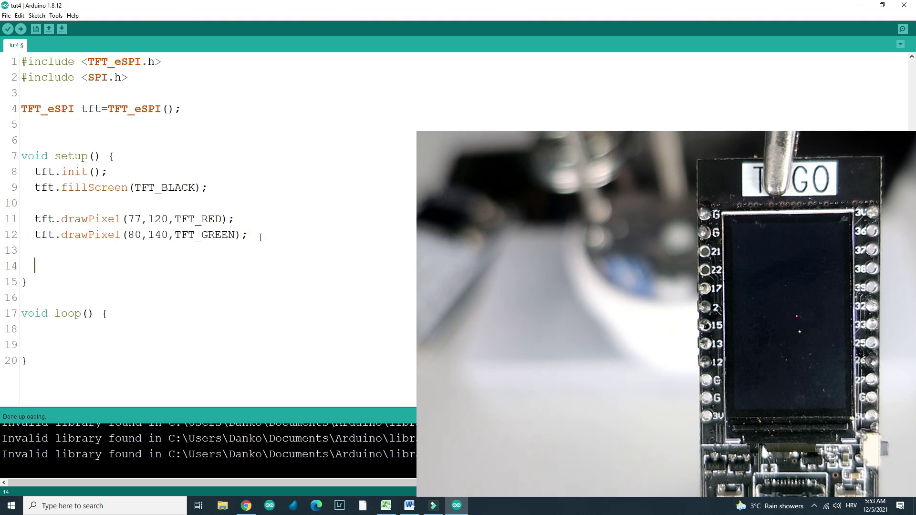
type("tft")
left_click_drag(247, 235, 40, 218)
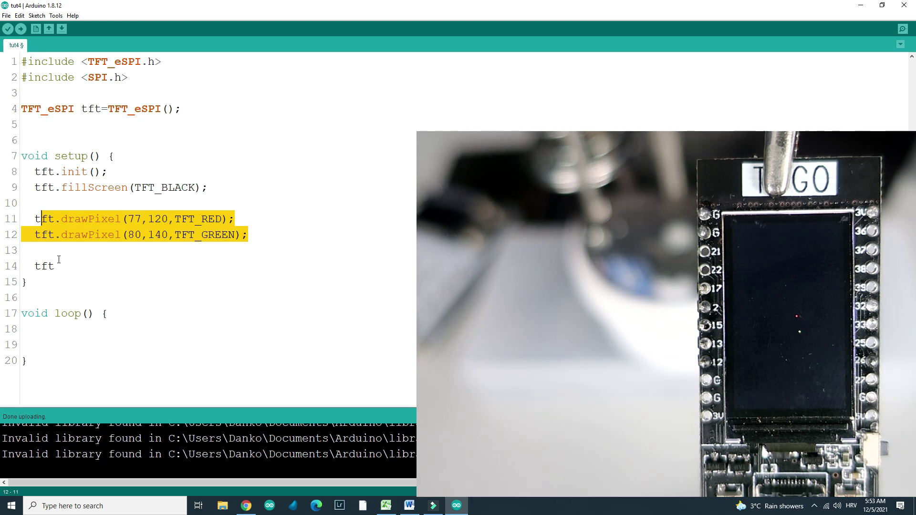
left_click(35, 219)
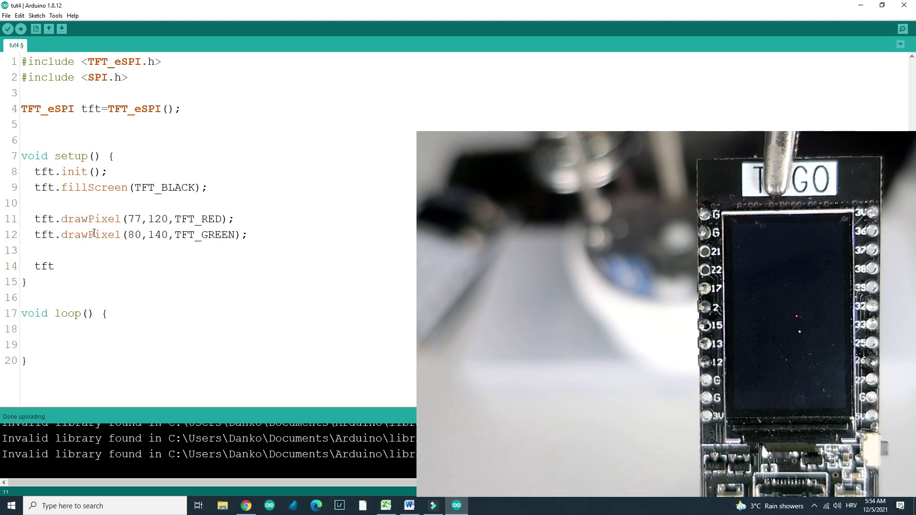
left_click(63, 266)
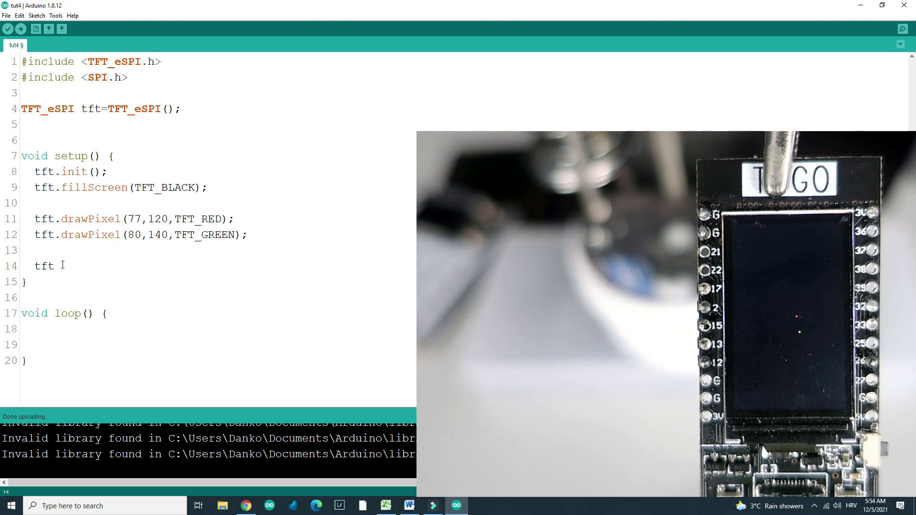
type(".draw")
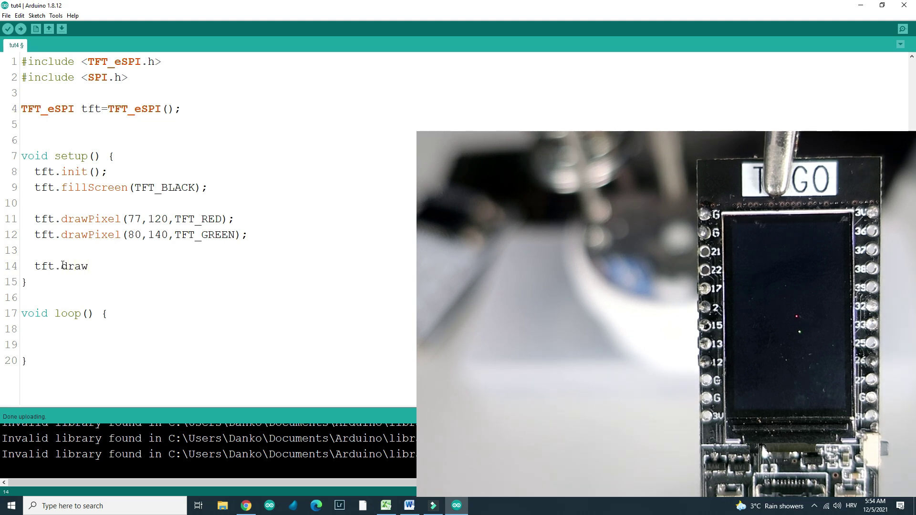
type("Line(")
type(")")
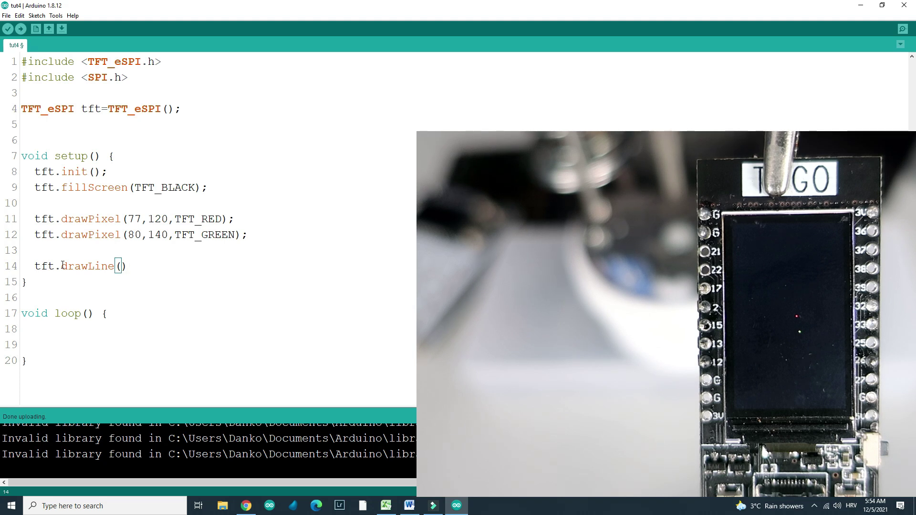
type(";")
left_click(121, 267)
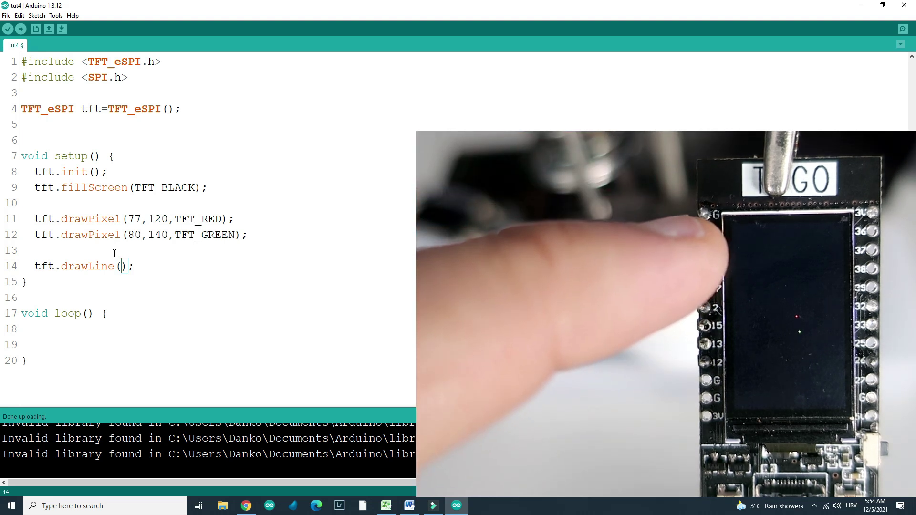
type("0,")
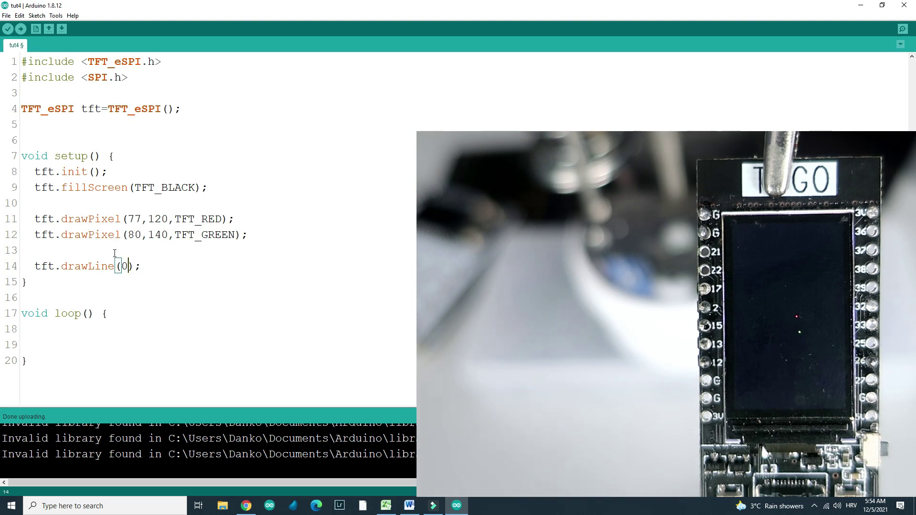
type("0")
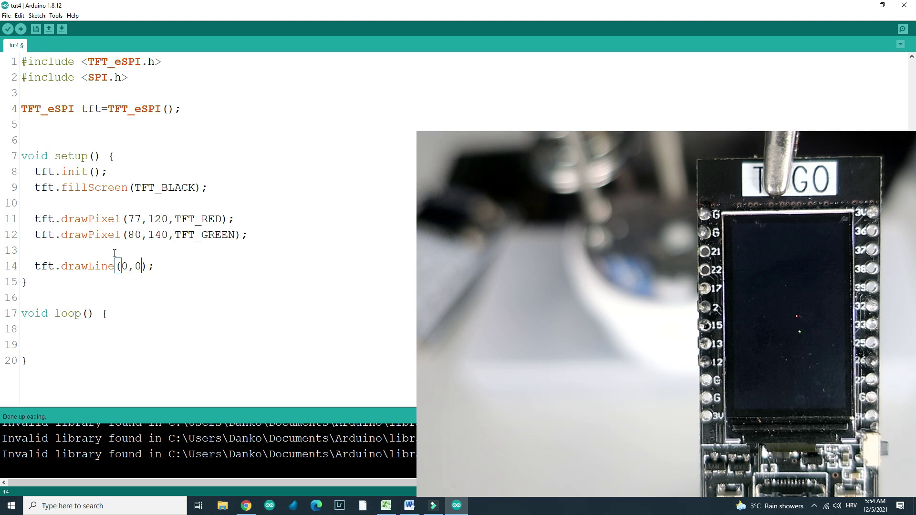
type(",")
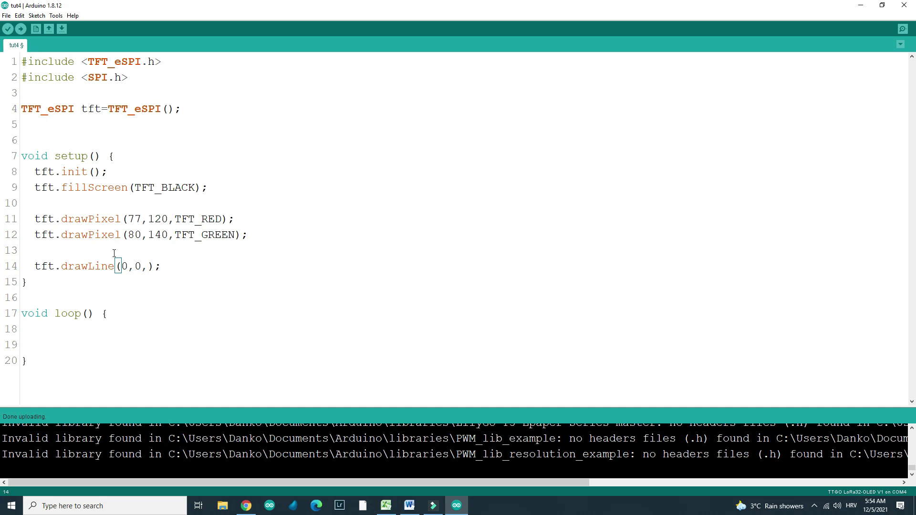
type("1")
type("00")
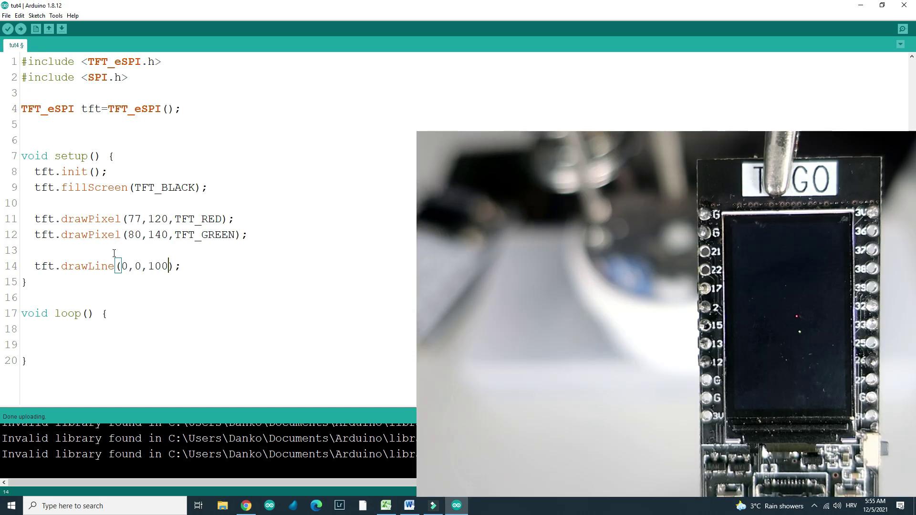
type(",100")
type(",")
type("TFT_")
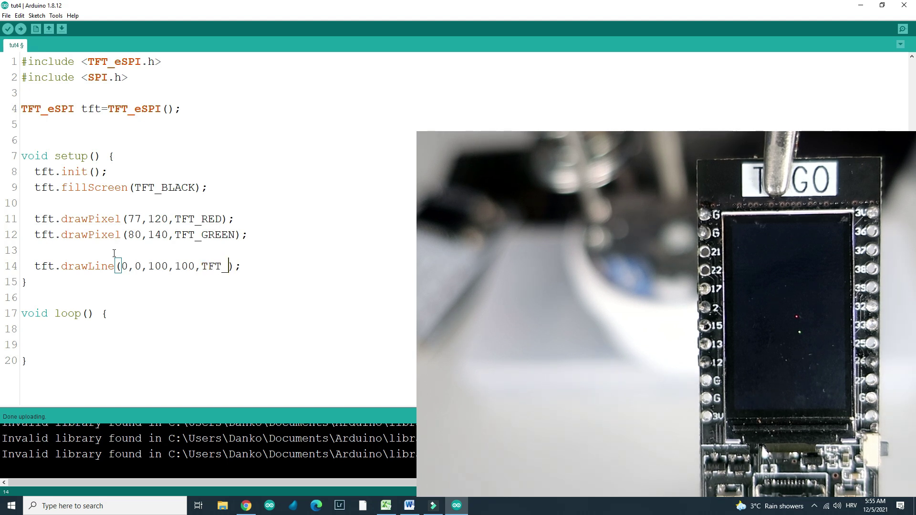
type("WH")
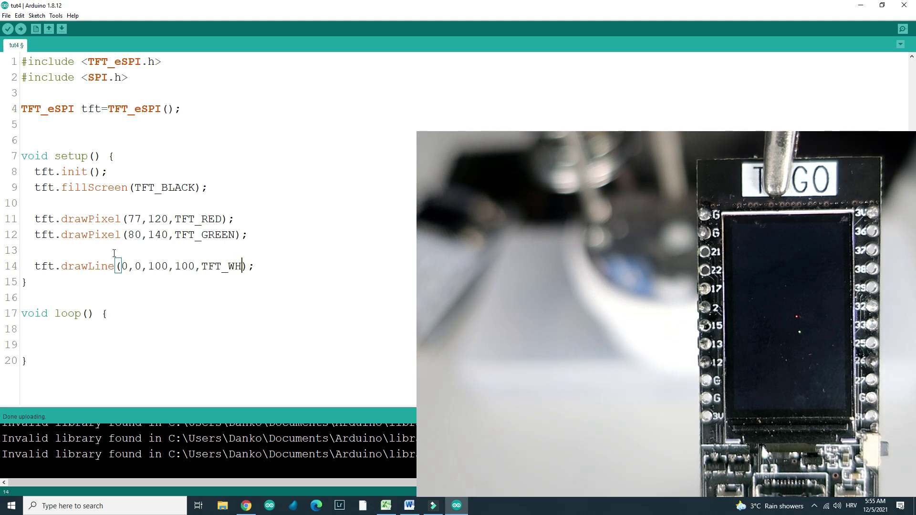
type("ITE")
left_click(21, 30)
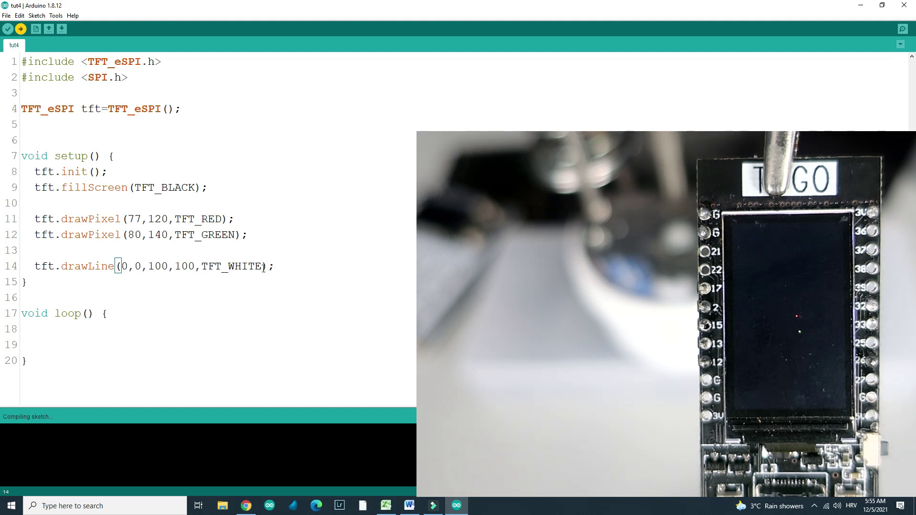
Step: After the upload finishes, highlight TFT_WHITE on line 14, then return to the line end
left_click_drag(263, 266, 203, 267)
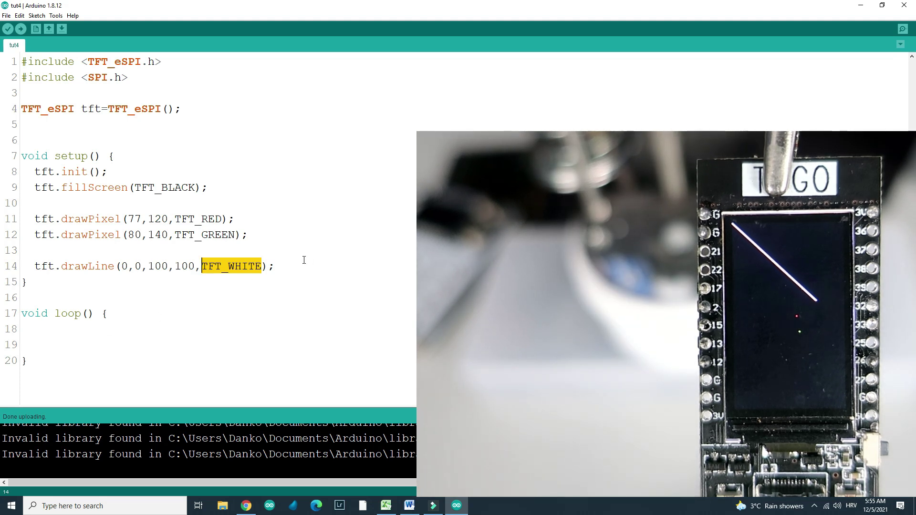
left_click(290, 263)
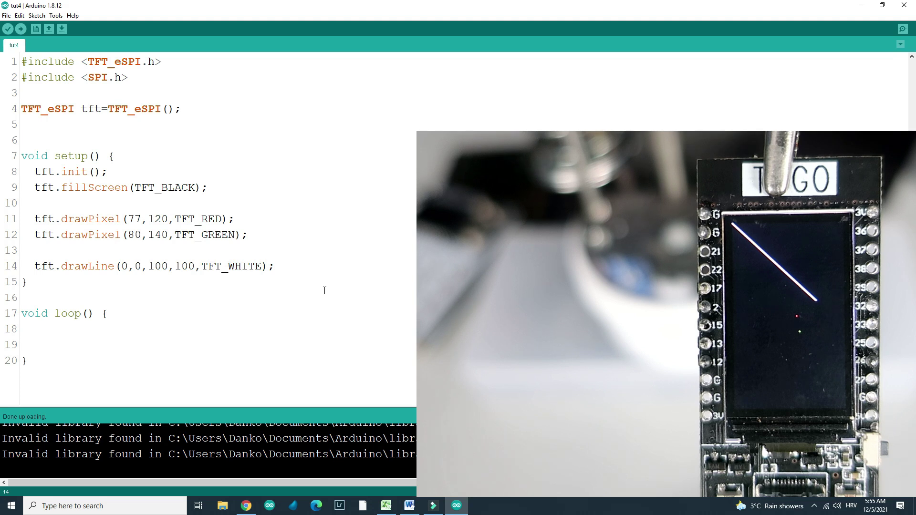
Step: Add tft.drawLine(100,100,100,0,TFT_BLUE); on line 15 and upload it
key("Return")
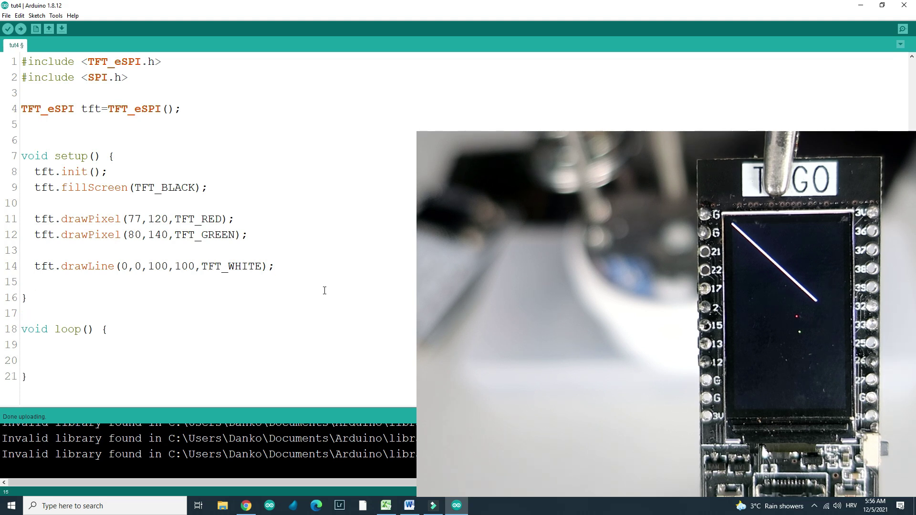
type("tft")
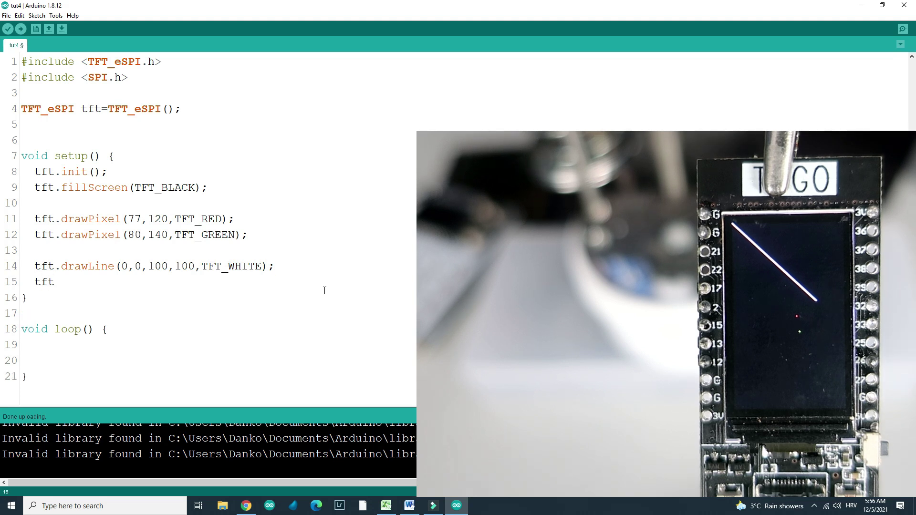
type(".drawL")
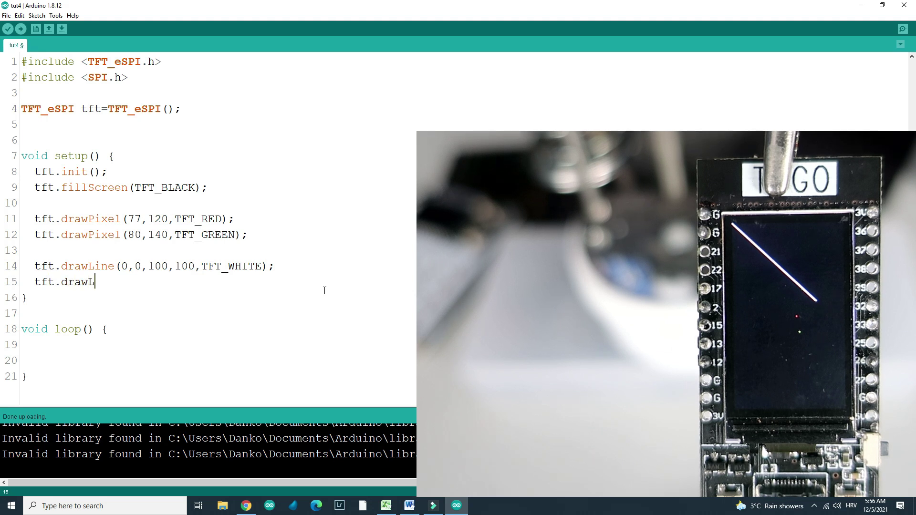
type("ine")
type("()")
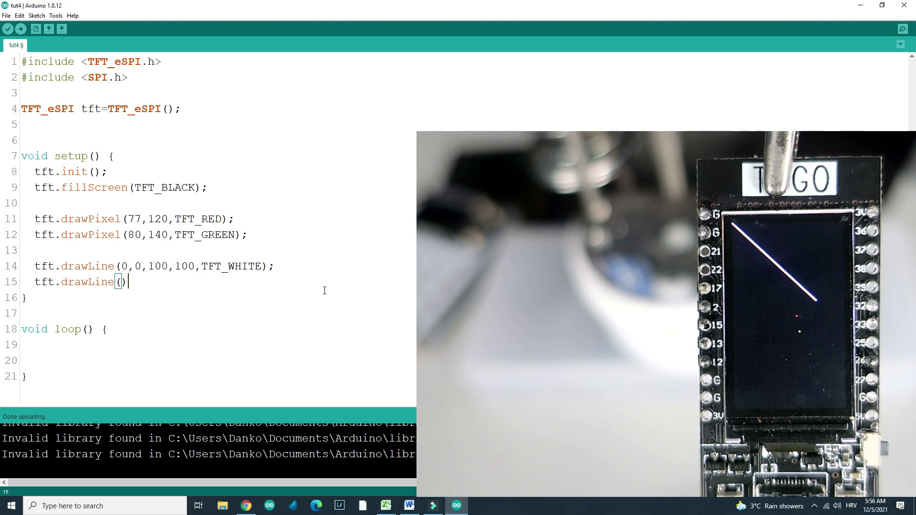
key("Left")
type("100,")
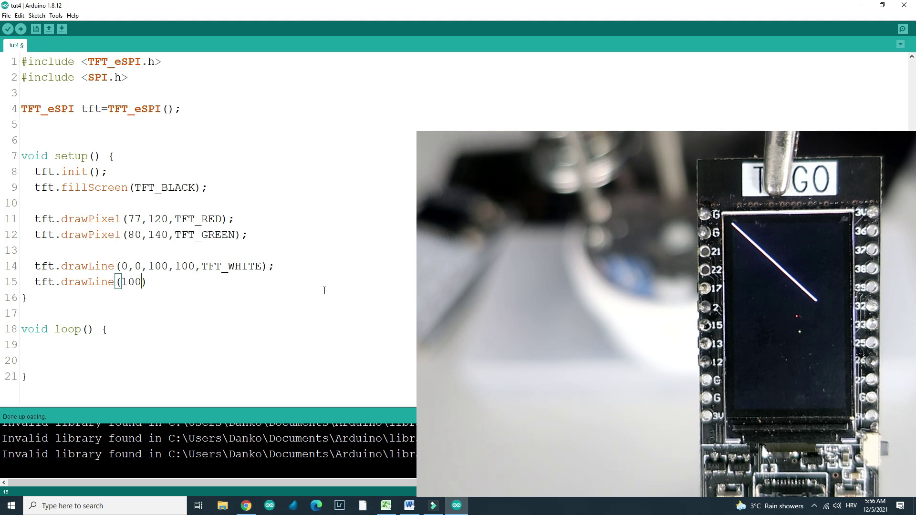
type("100")
key("Right")
type("100")
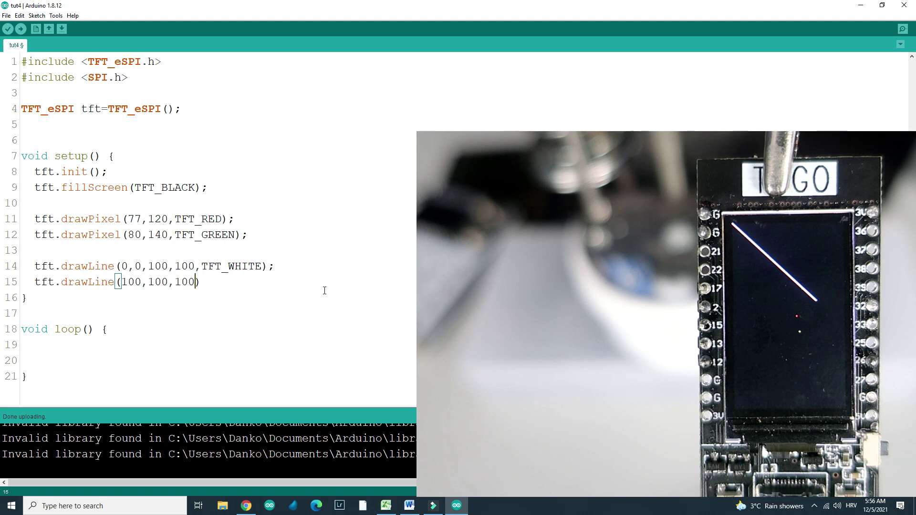
type(",0")
type(",")
type("TFT_")
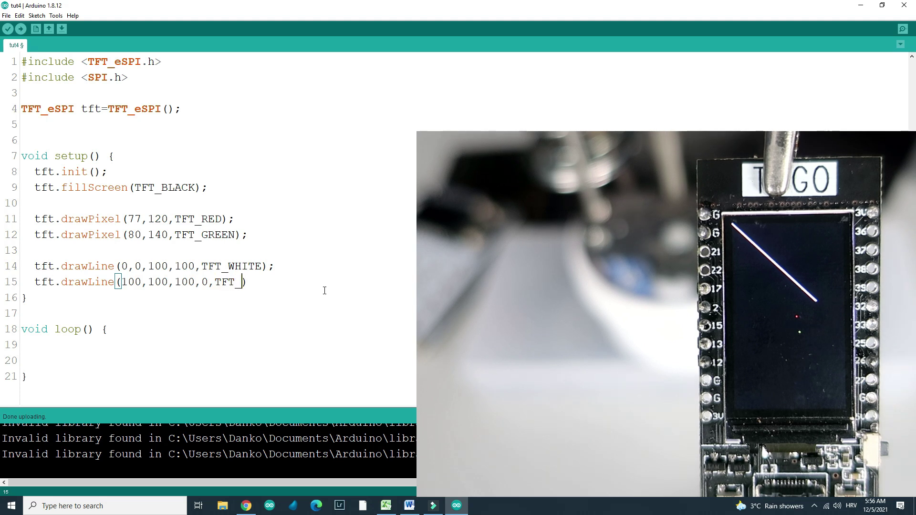
type("BLUE)")
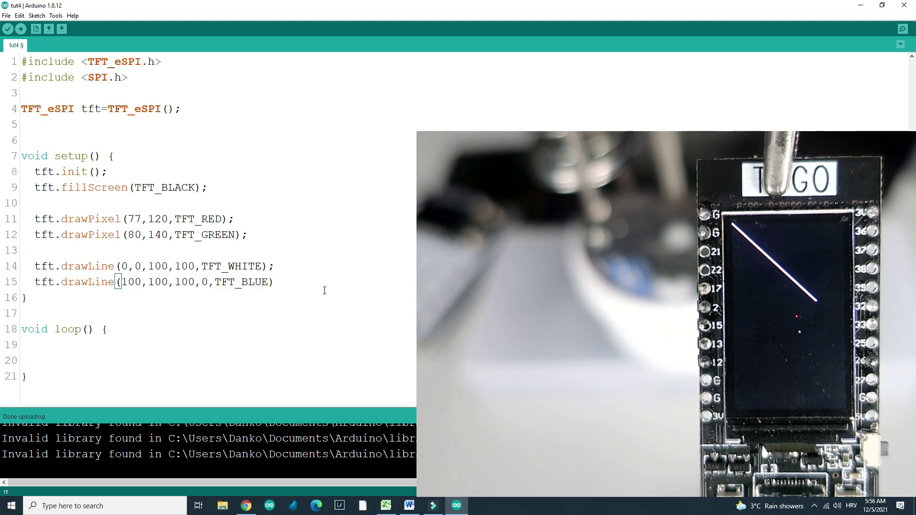
type(";")
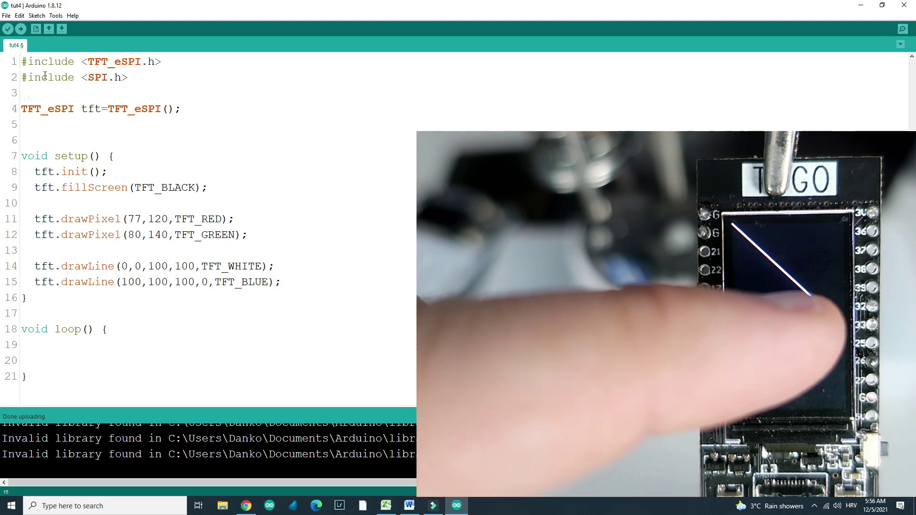
left_click(20, 28)
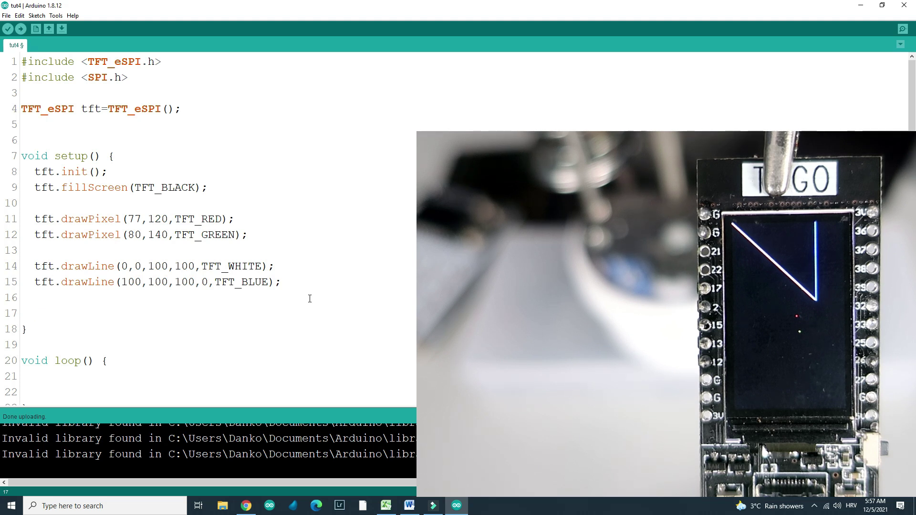
type("tft")
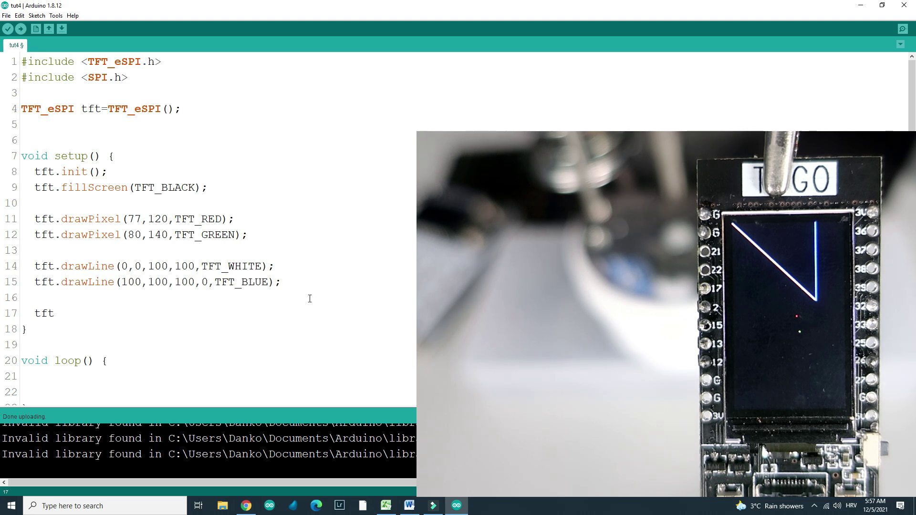
type(".draw")
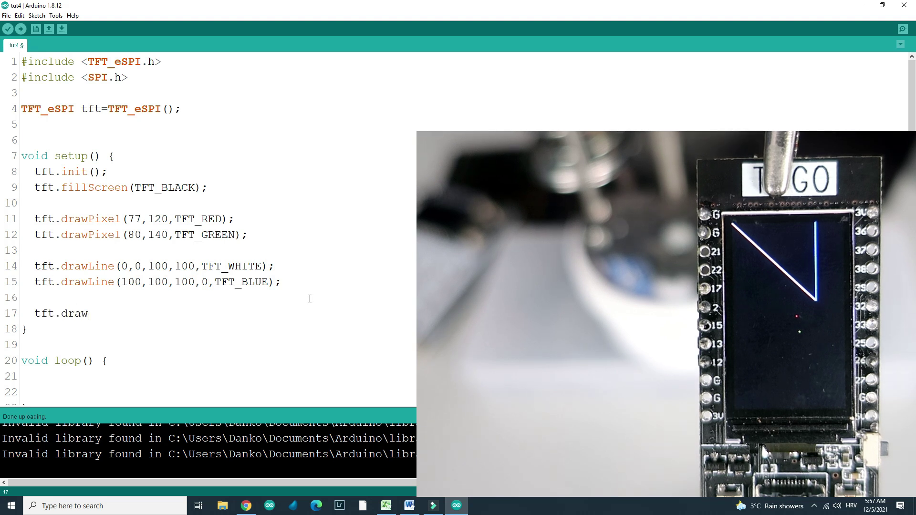
type("Circle")
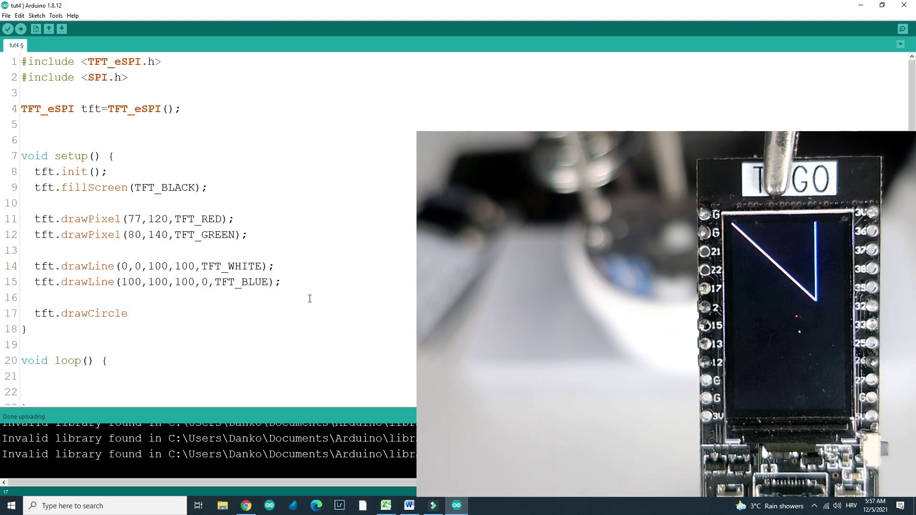
type(")=")
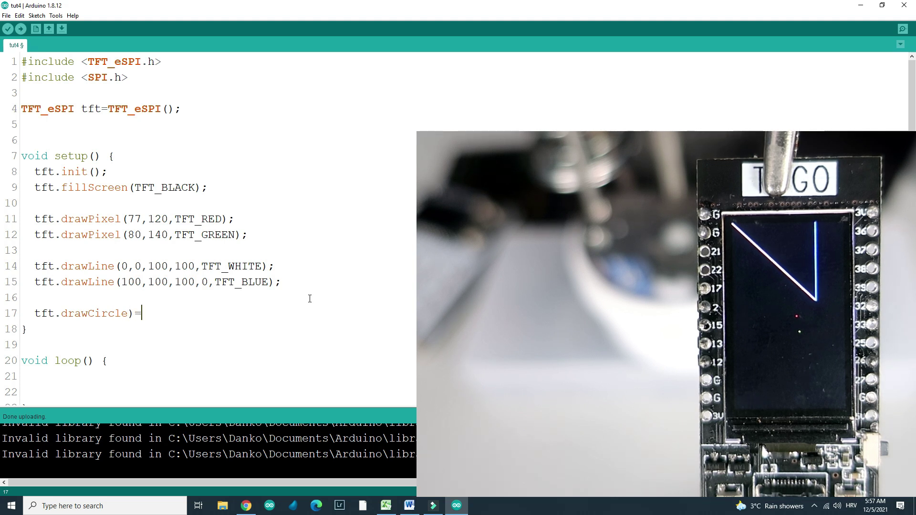
Step: Write tft.drawCircle(50,140,30,TFT_YELLOW); on line 17 and upload it to the board
key("BackSpace")
key("BackSpace")
type("()")
key("Left")
key("Right")
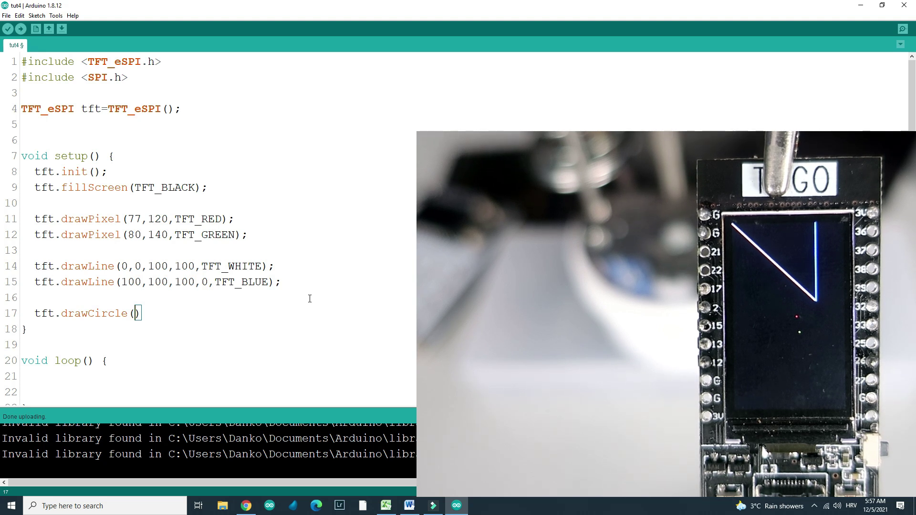
type("50,")
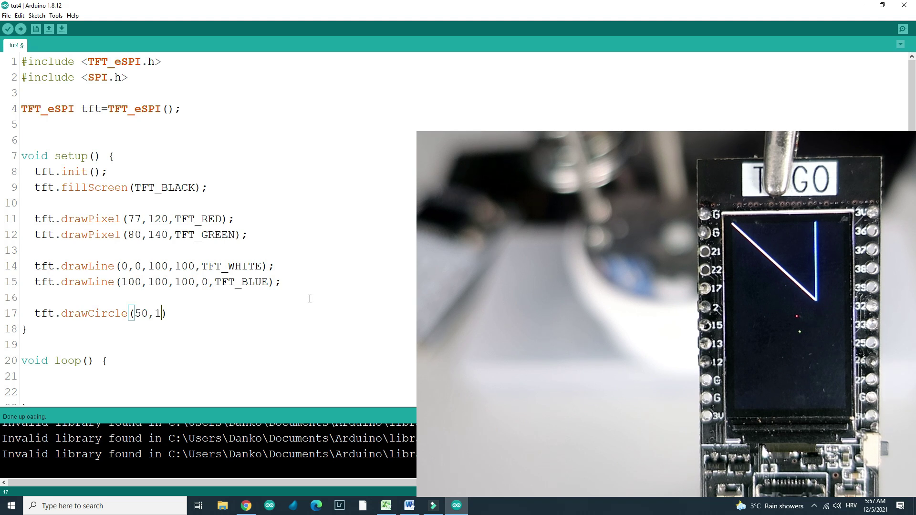
type("140")
left_click_drag(134, 314, 176, 313)
left_click(176, 314)
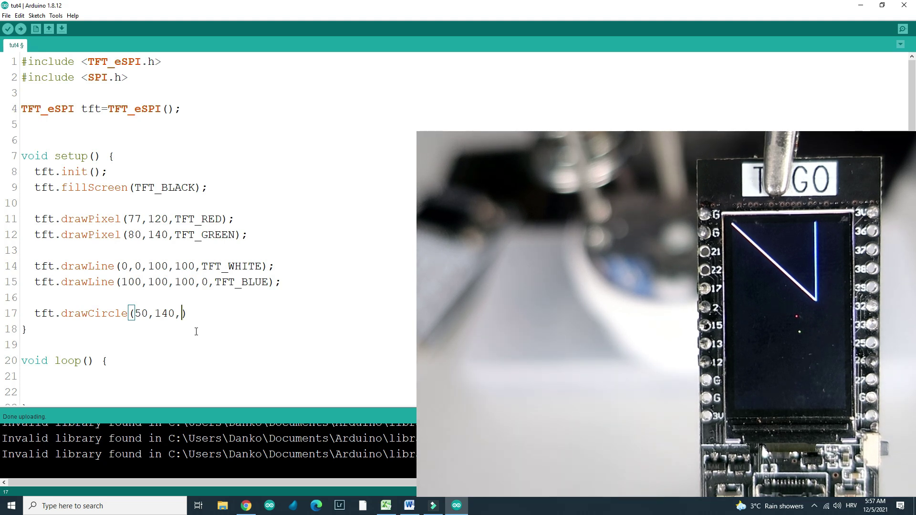
type("30")
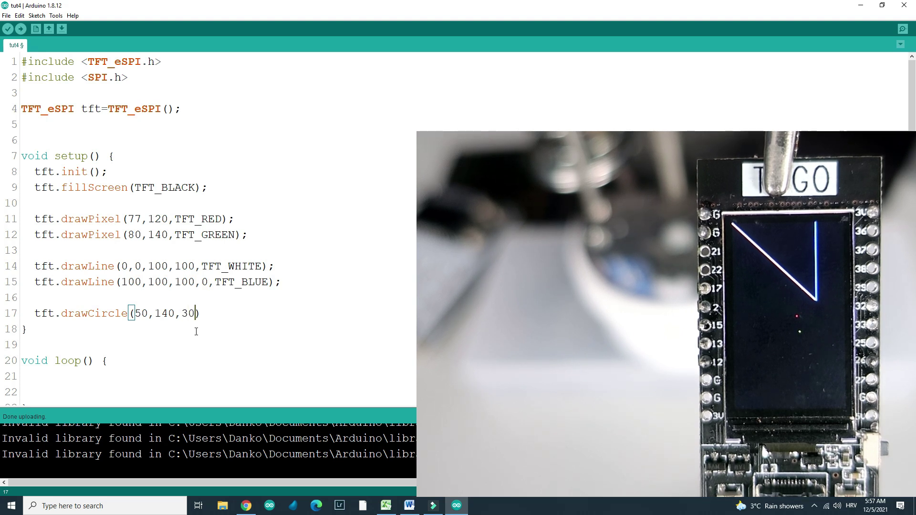
type(",")
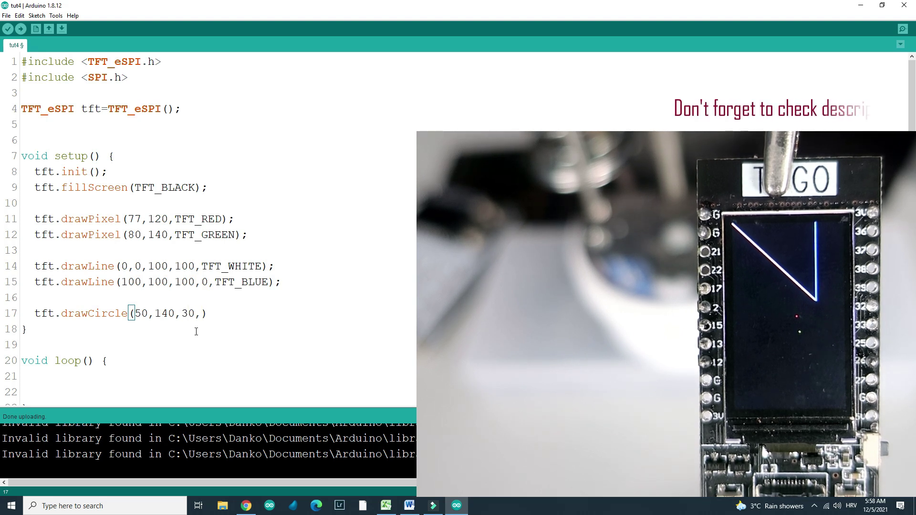
type("TFT_")
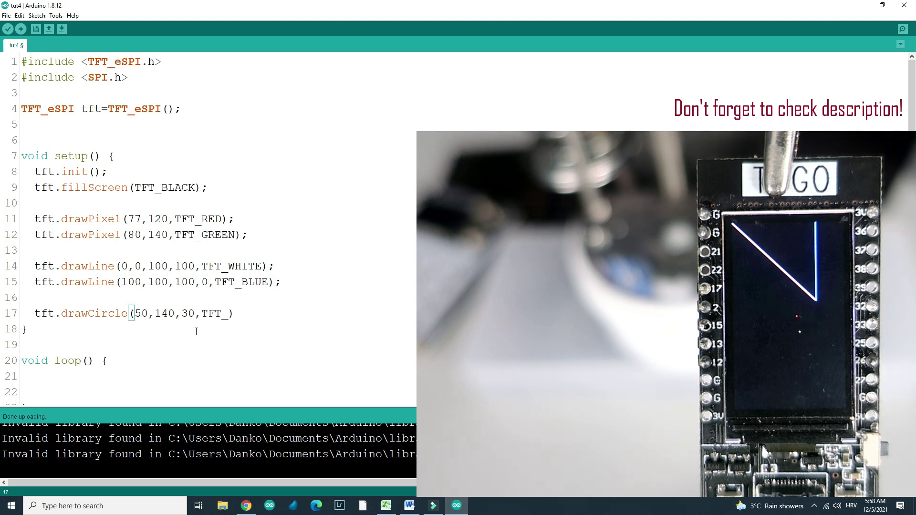
type("ELLO")
type("W")
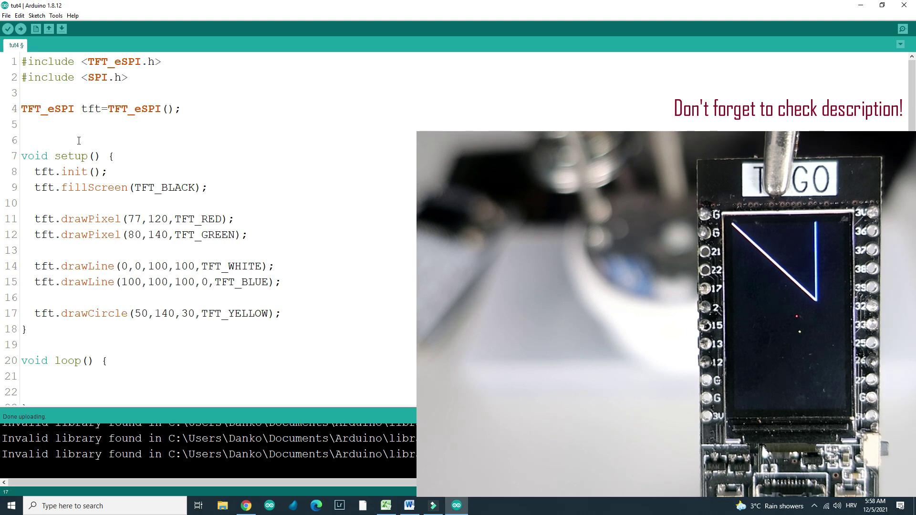
left_click(21, 29)
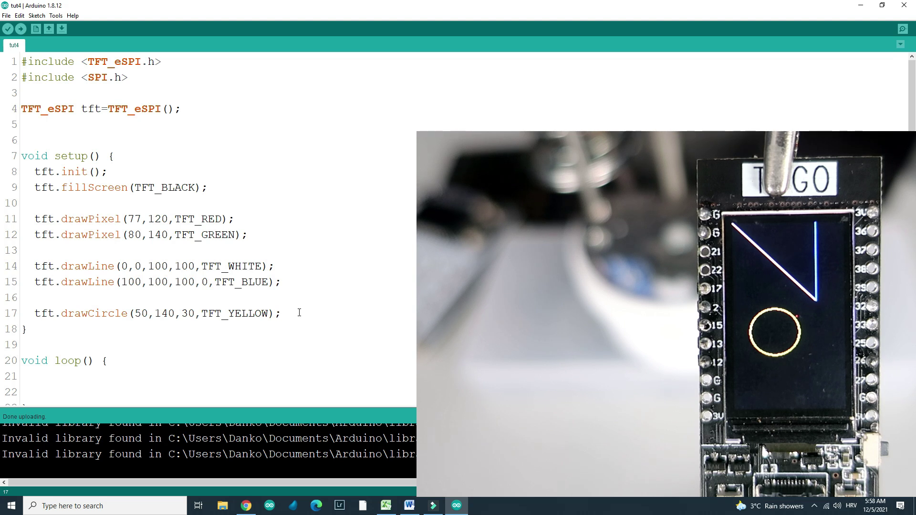
Step: Add tft.fillCircle(80,200,20,TFT_YELLw); on line 18 and attempt an upload with Ctrl+U
key("Return")
type("tft.")
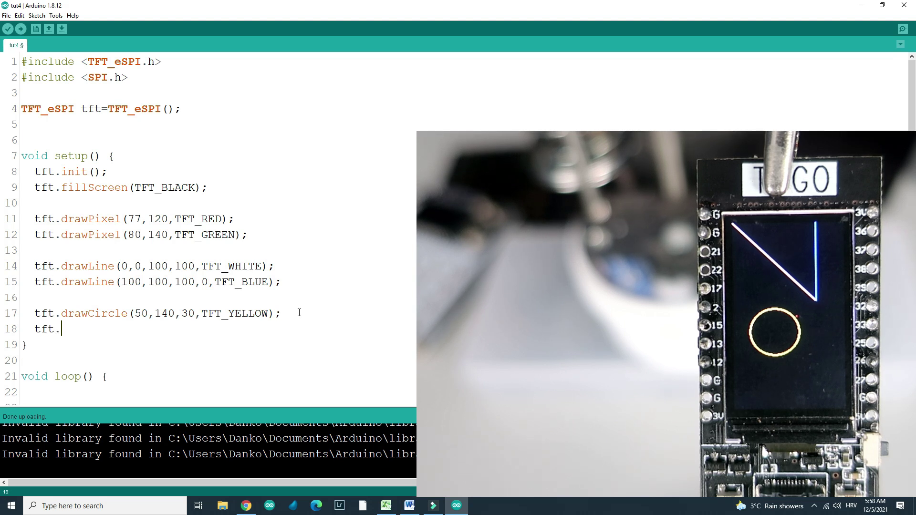
type("fillC")
type("ircle")
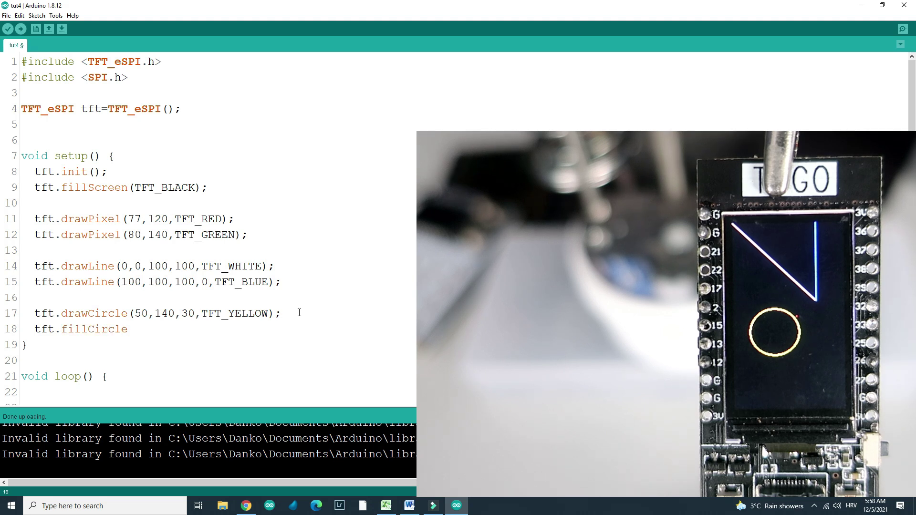
type("()")
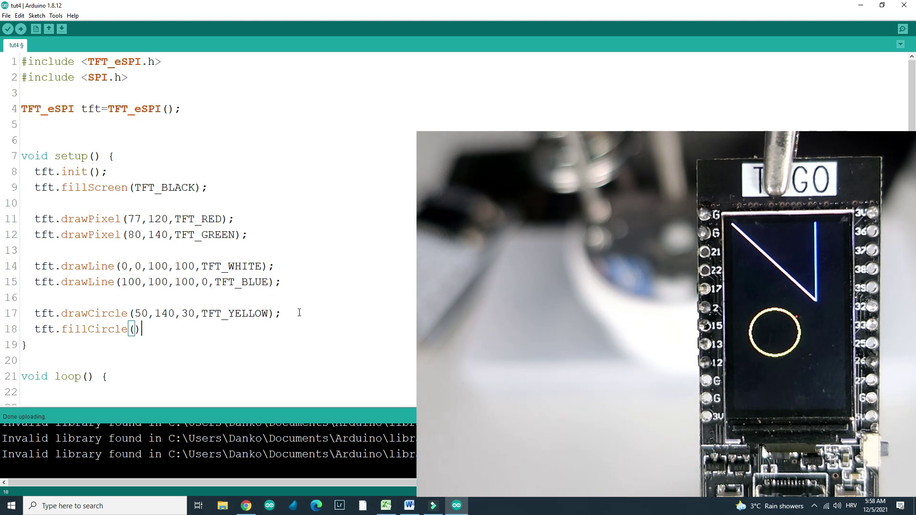
key("Right")
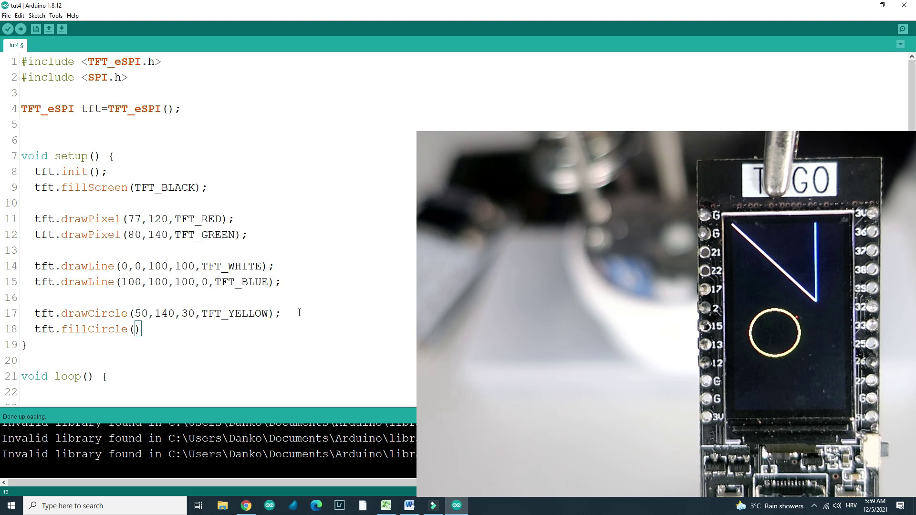
type("80,")
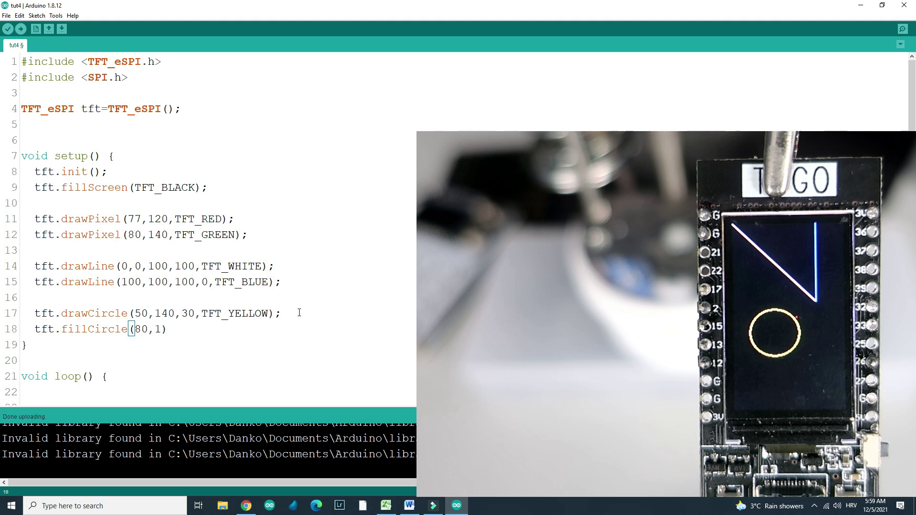
type("200,")
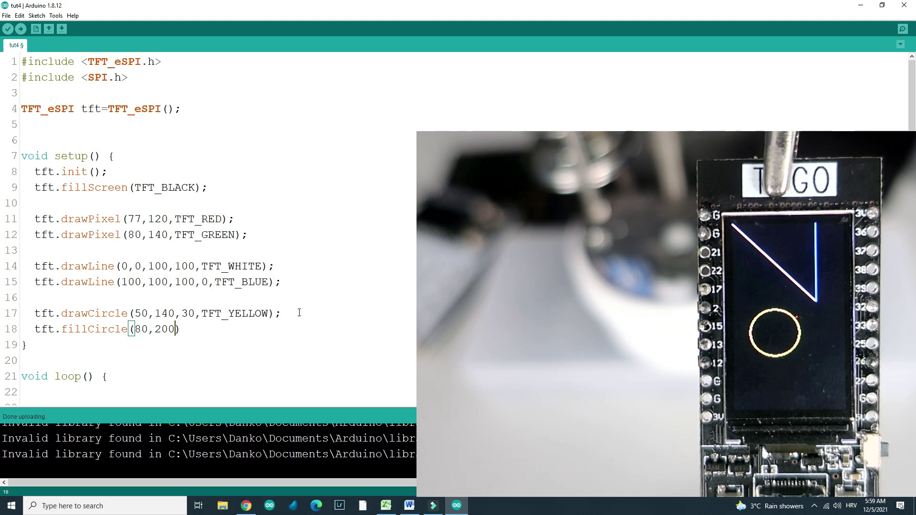
type("20")
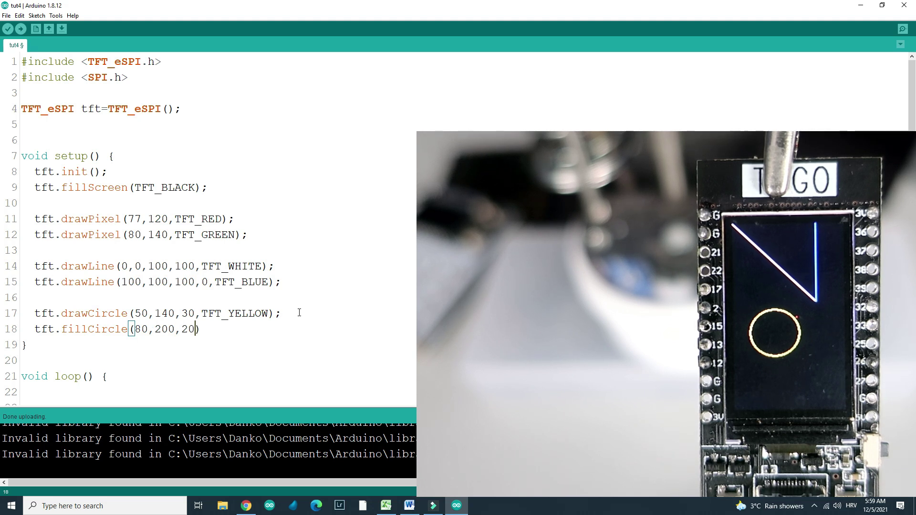
type(",TFT")
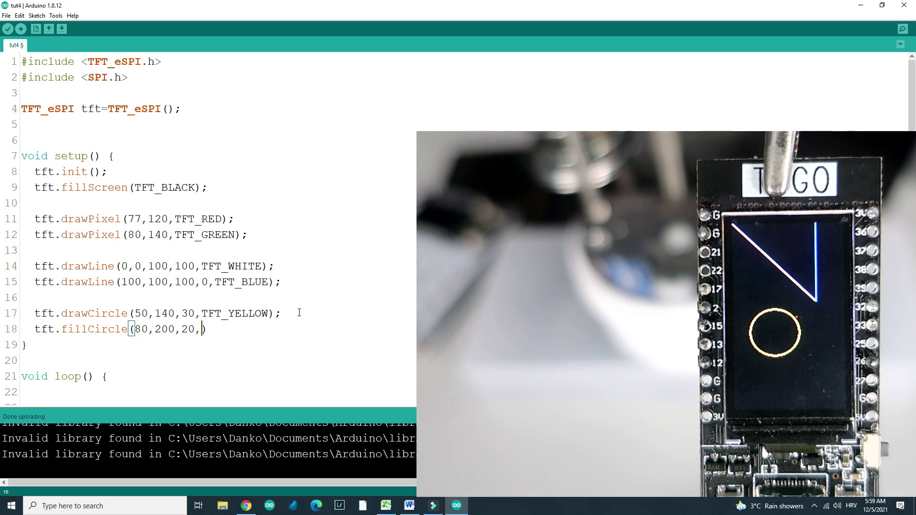
type("_")
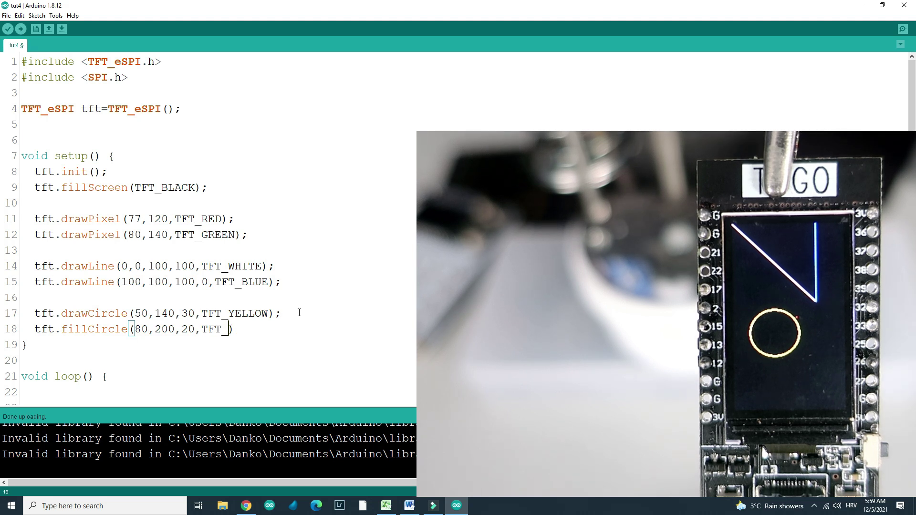
type("YELL")
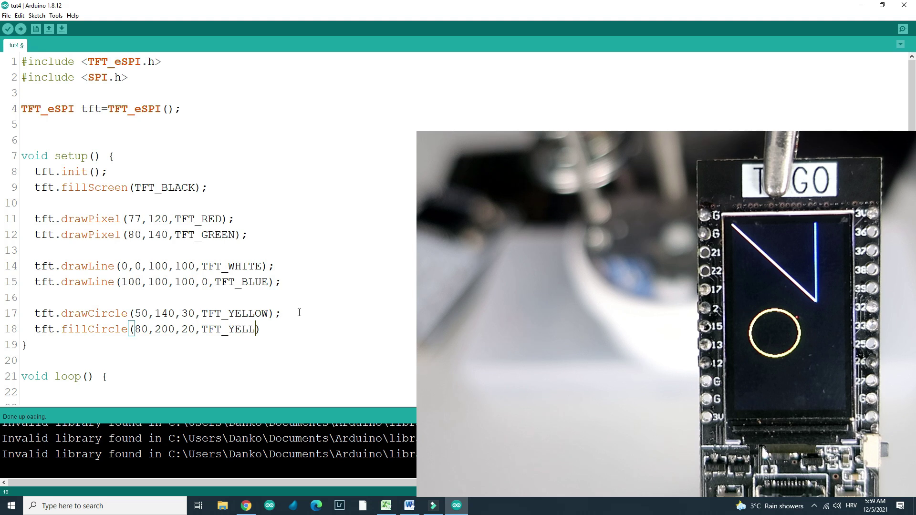
type("w)")
type(";")
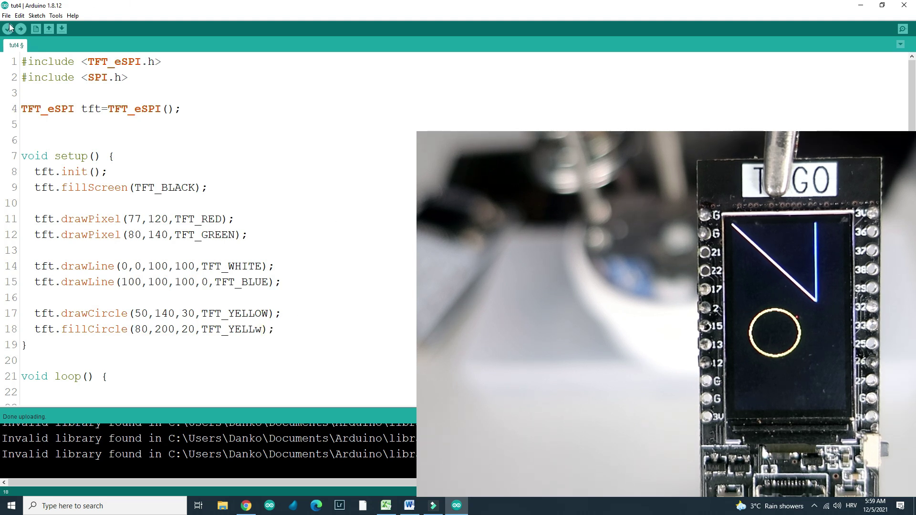
key("ctrl+u")
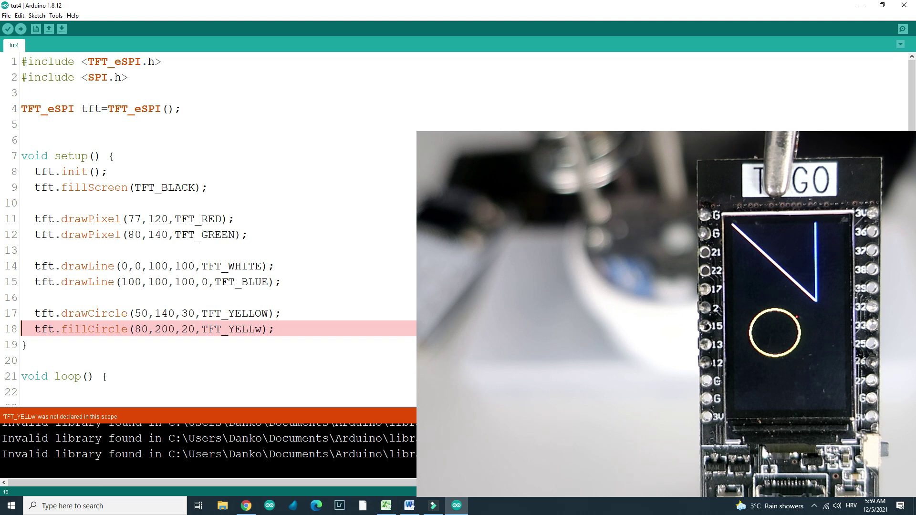
Step: Correct line 18's colour name from TFT_YELLw to TFT_YELLOW and upload again
left_click(258, 329)
type("OW")
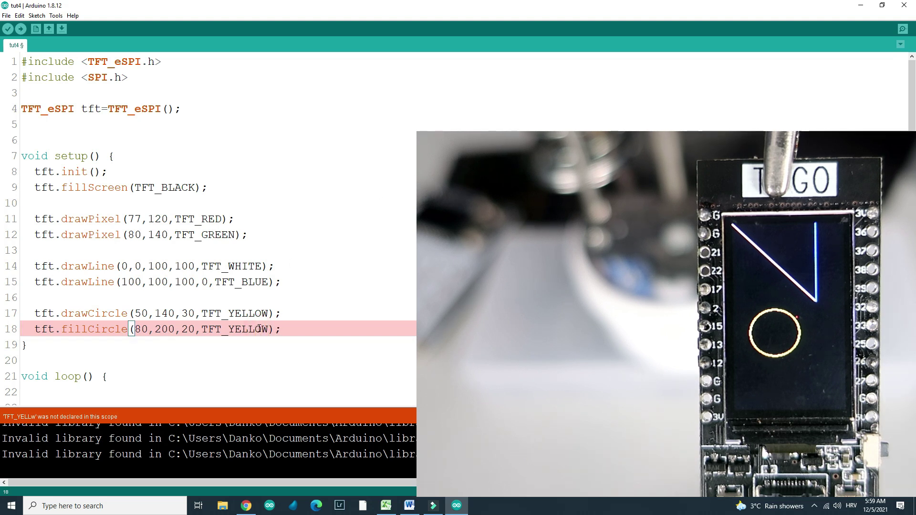
left_click(21, 29)
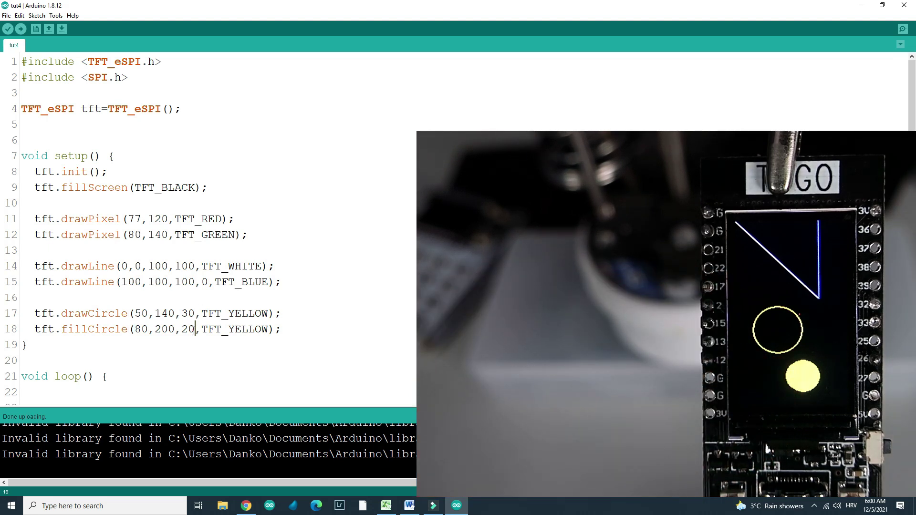
Step: Compare the radii 20 and 30, then add blank lines after line 18's fillCircle call
double_click(188, 329)
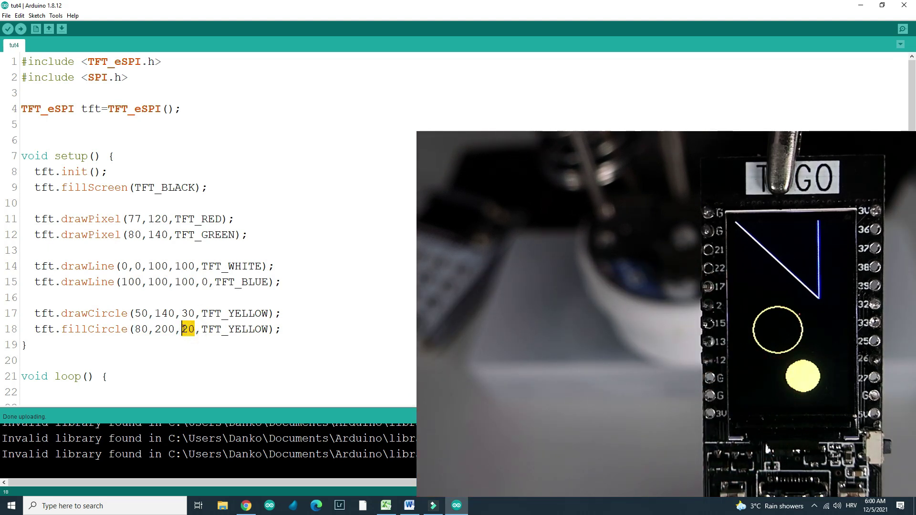
double_click(188, 313)
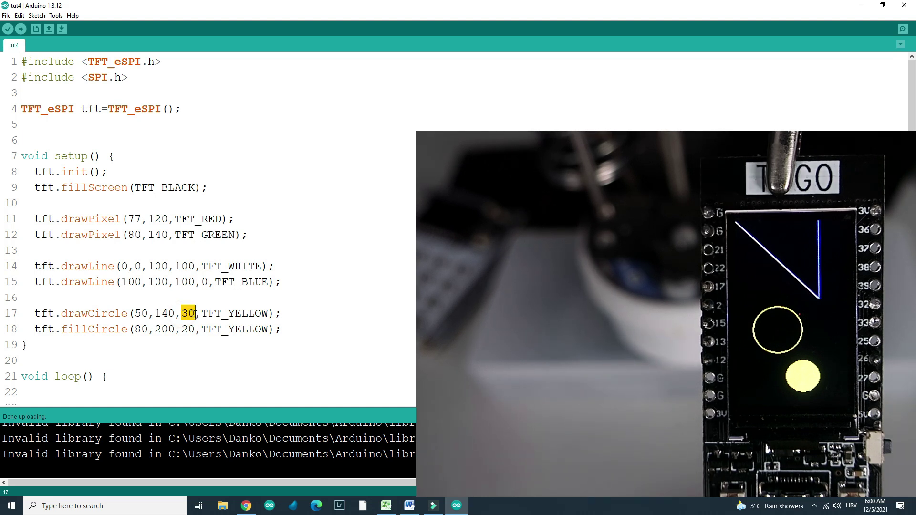
left_click(185, 329)
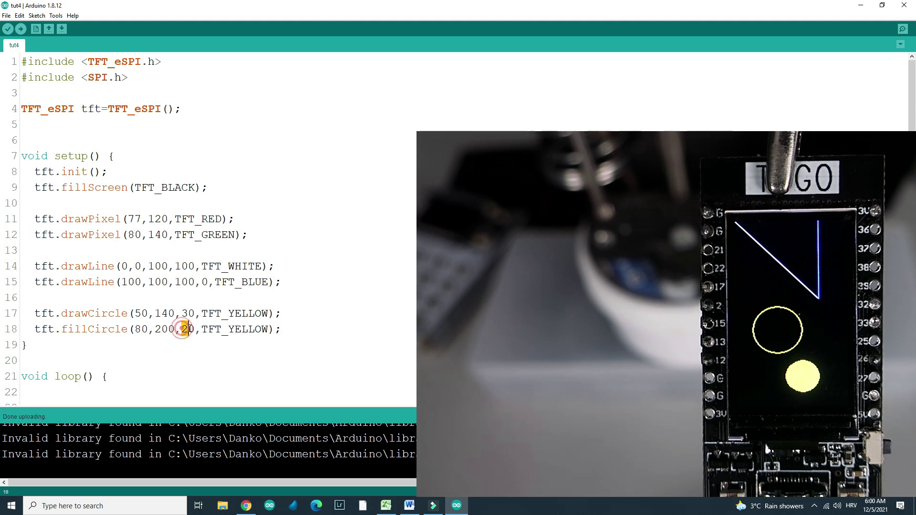
left_click(290, 328)
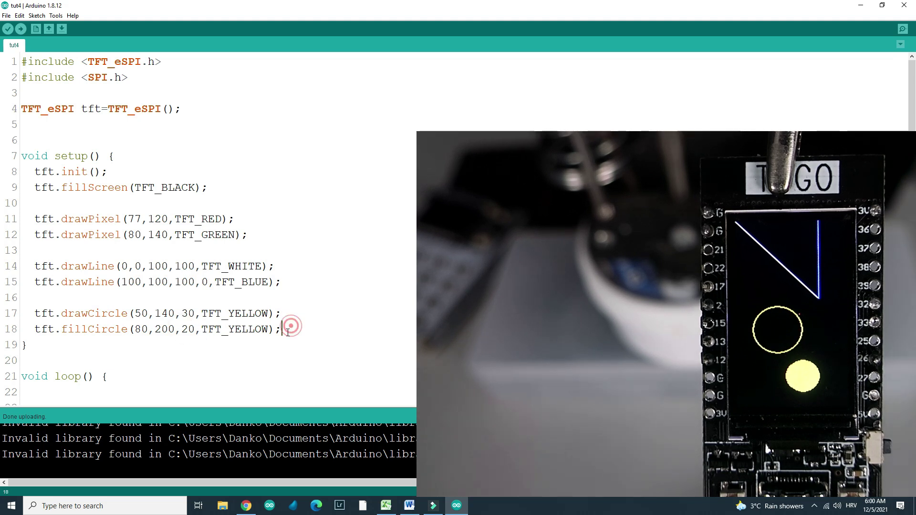
key("Return")
key("Return")
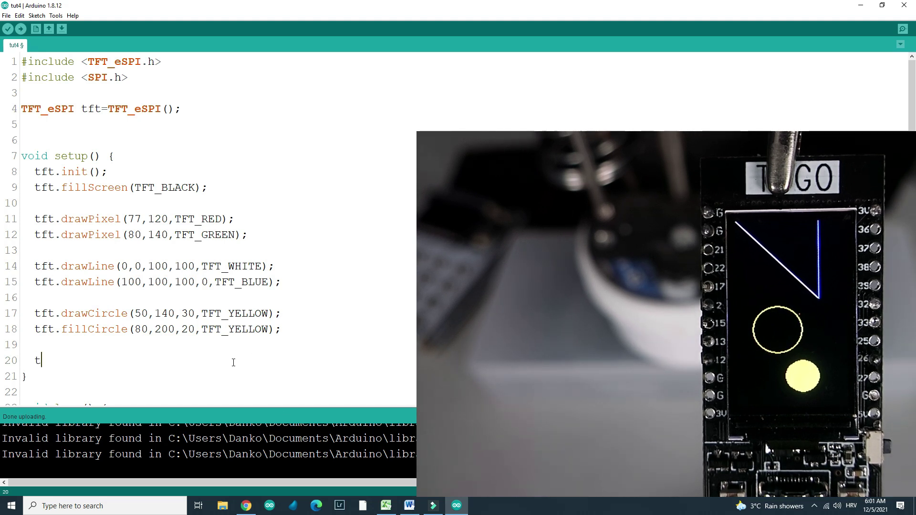
type("tft.")
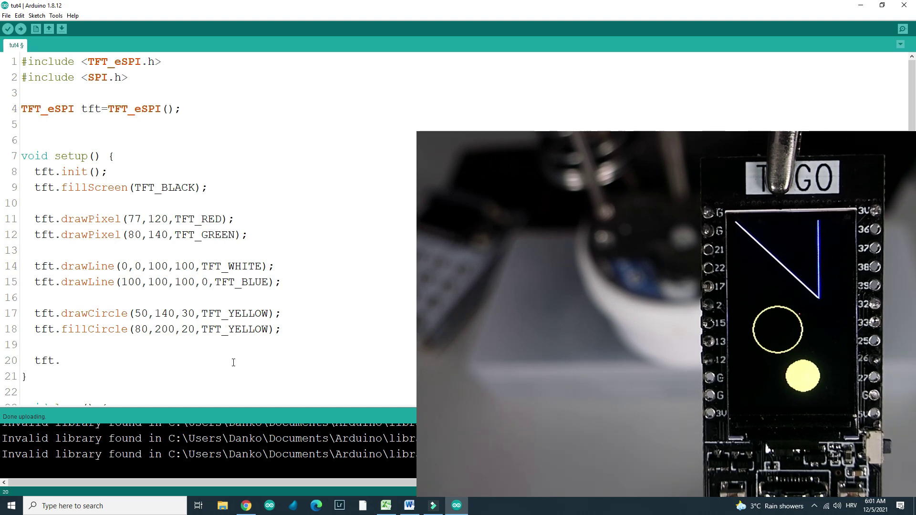
type("draw")
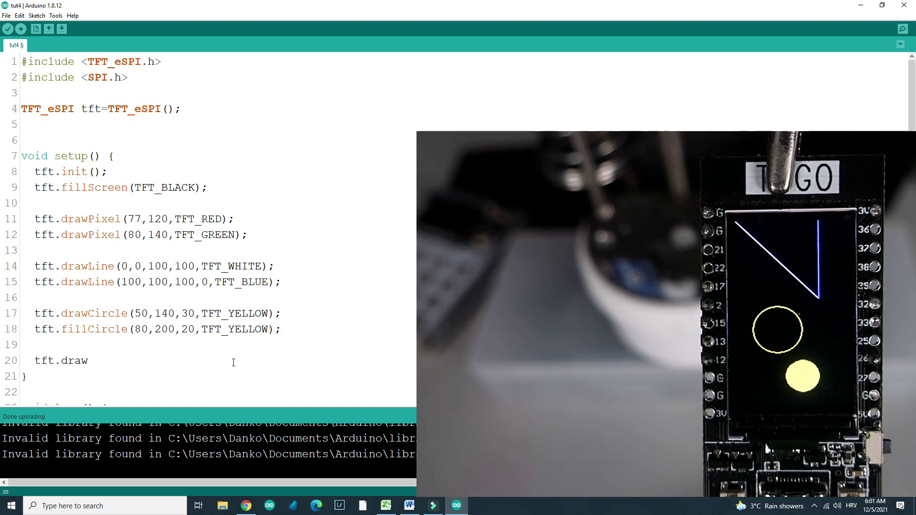
type("Rect")
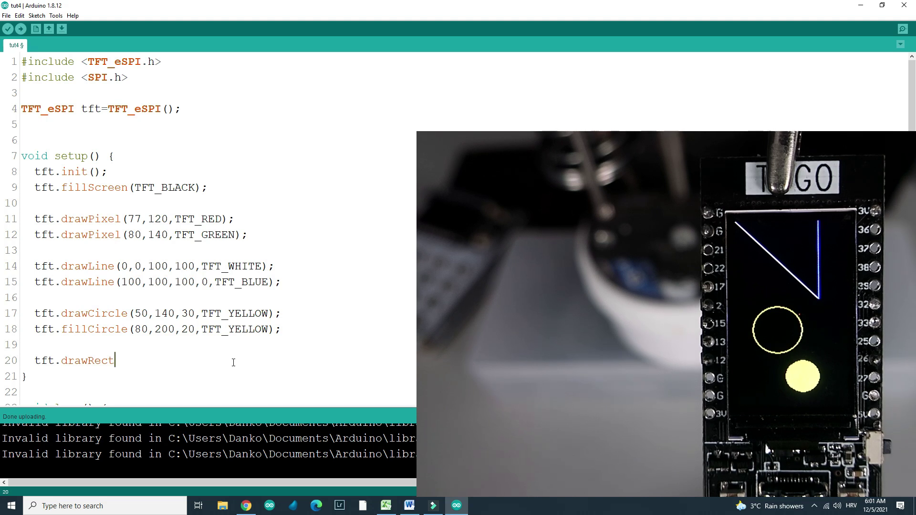
type("()")
Step: Type tft.drawRect(0,0,30,10,TFT_WHITE) on line 20, removing the stray letter after TFT_
key("Left")
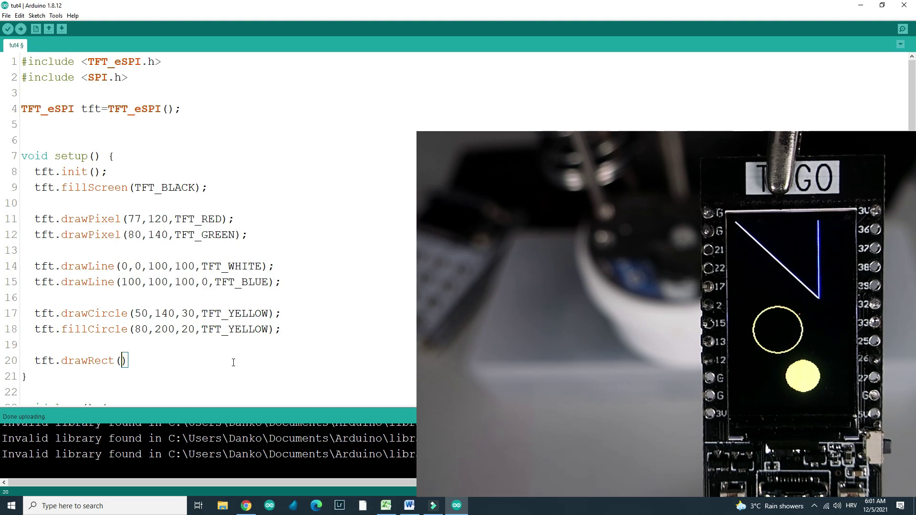
type("0,9")
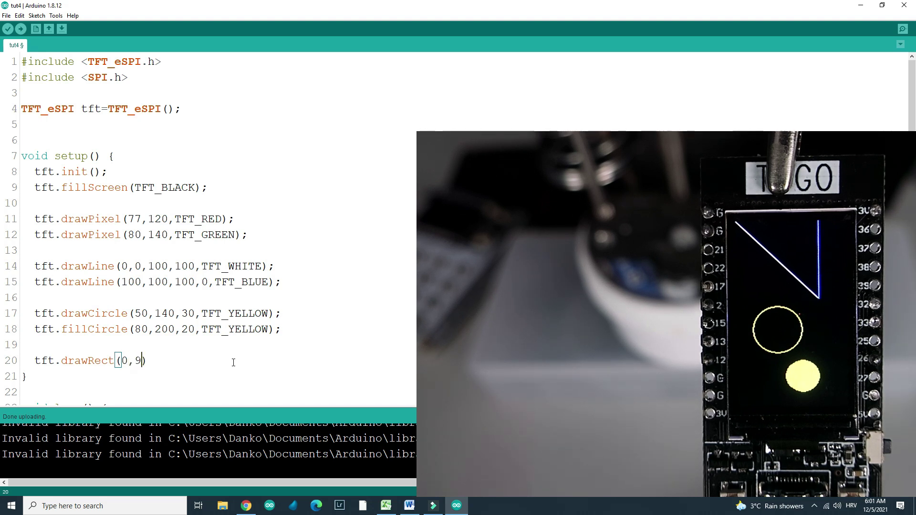
type(",")
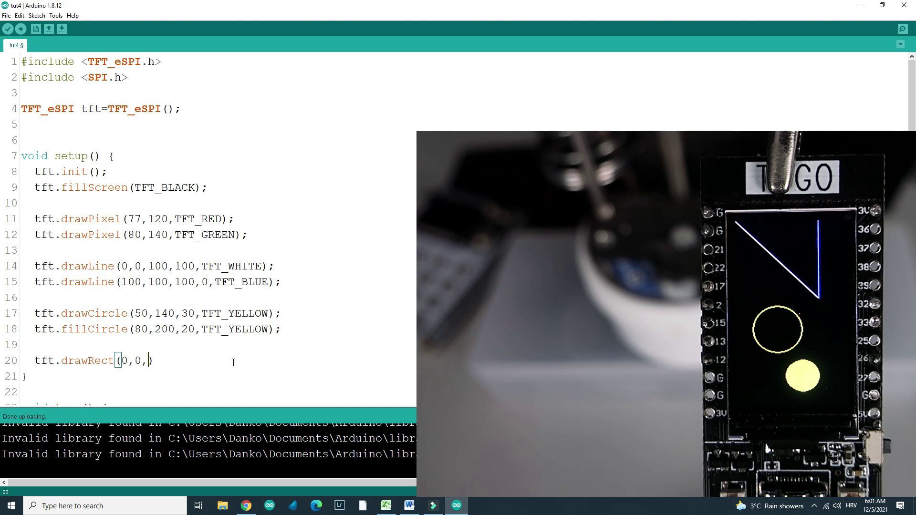
type("30")
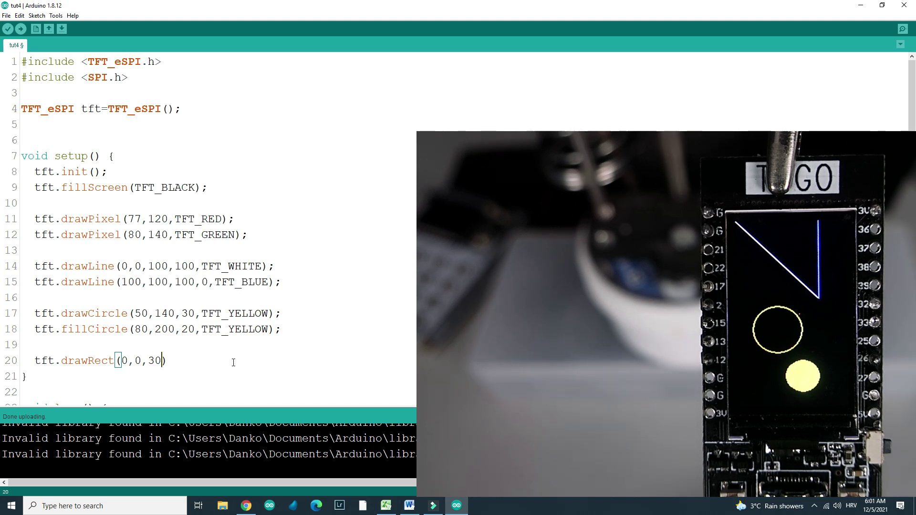
type(",")
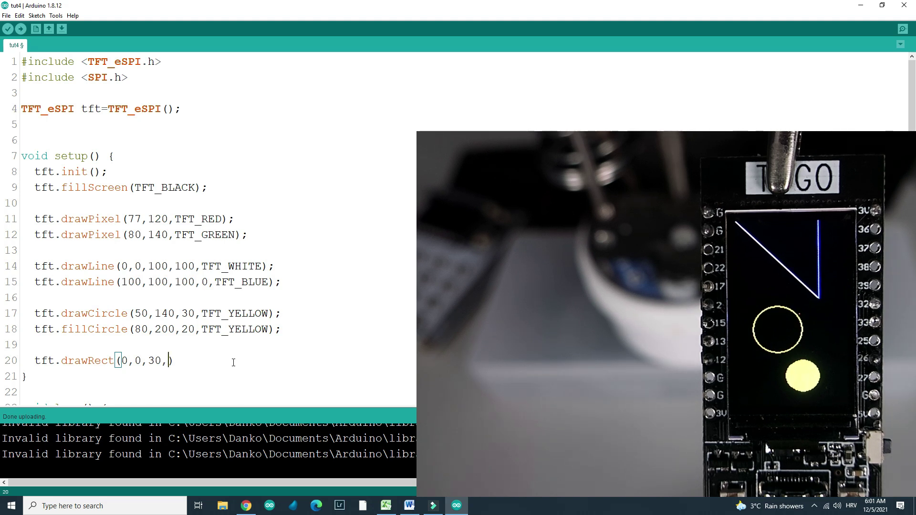
type("10,")
type("TFT_E")
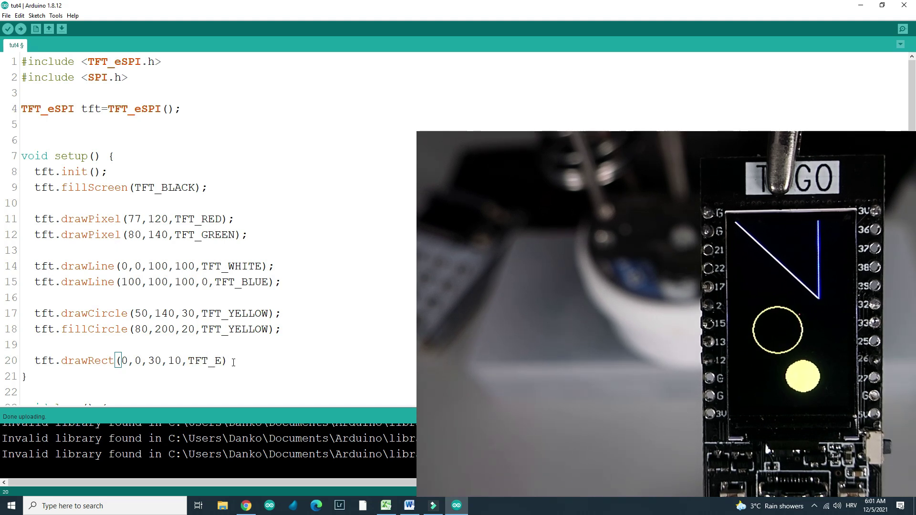
key("BackSpace")
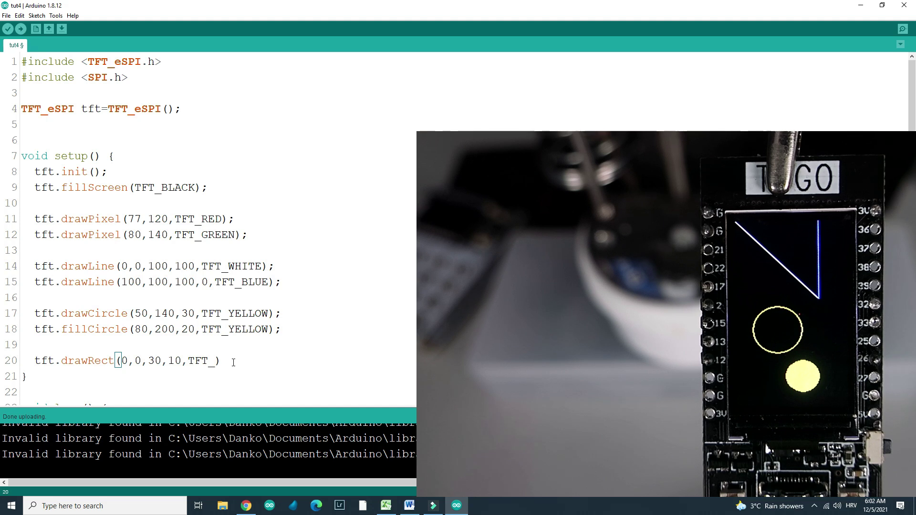
type("WHI")
type("TE);")
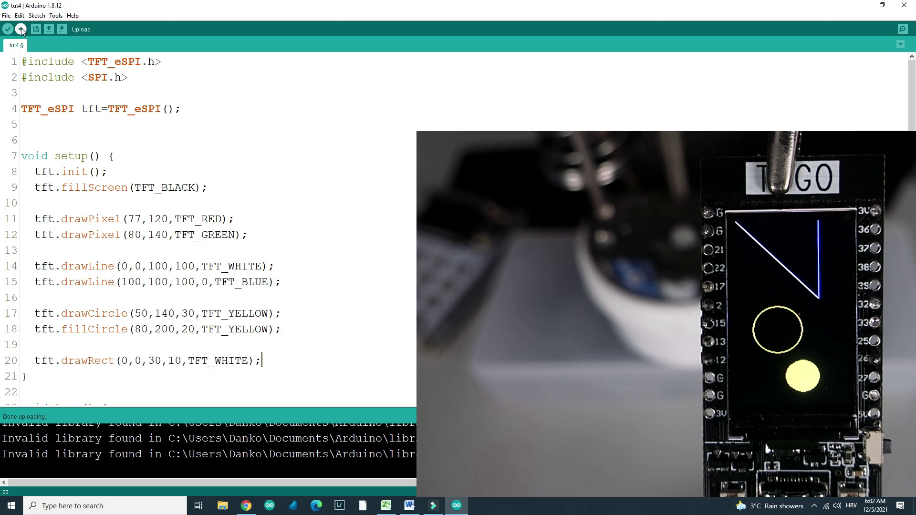
Step: Upload the drawRect sketch and highlight its 0,0 position and width 30 arguments
left_click(21, 29)
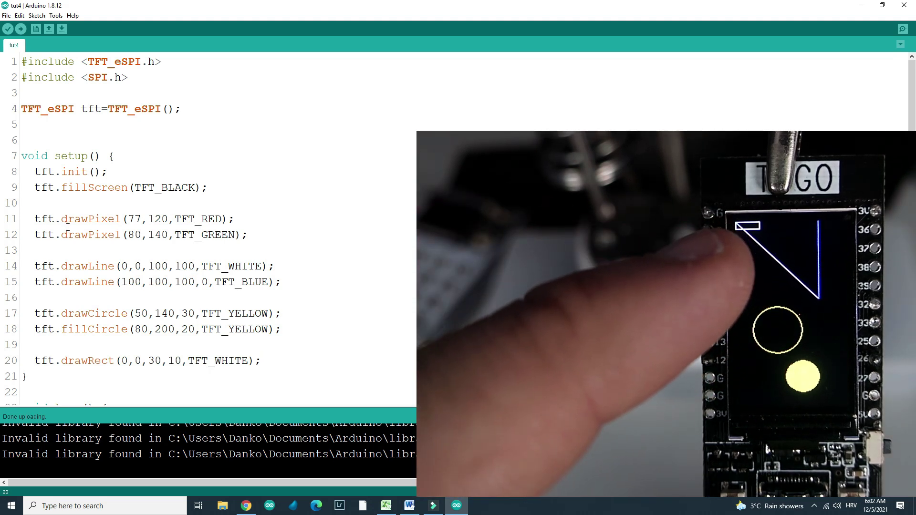
left_click_drag(121, 360, 141, 360)
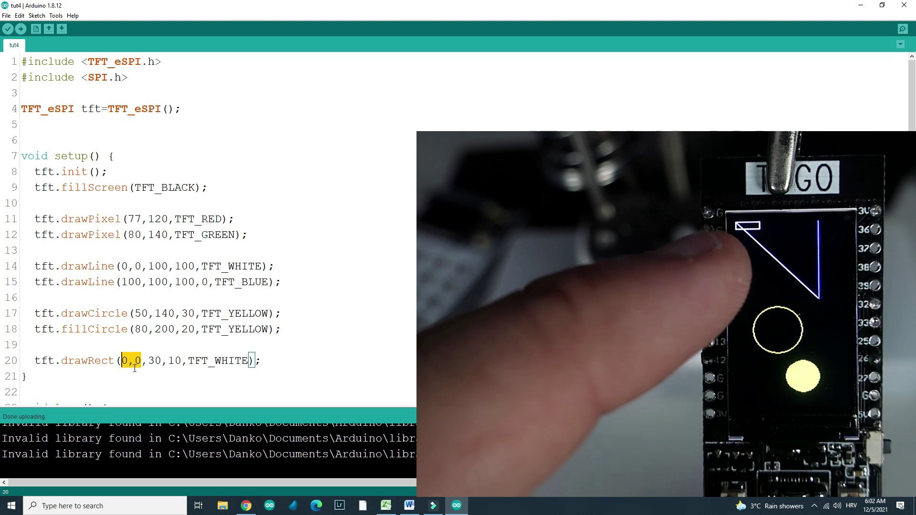
double_click(155, 360)
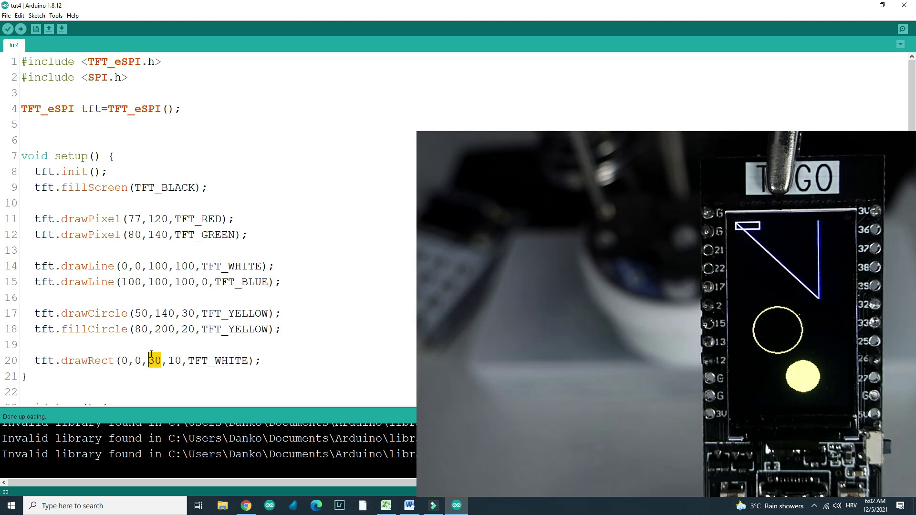
Step: Change the drawRect height on line 20 from 10 to 120 and upload
left_click(184, 360)
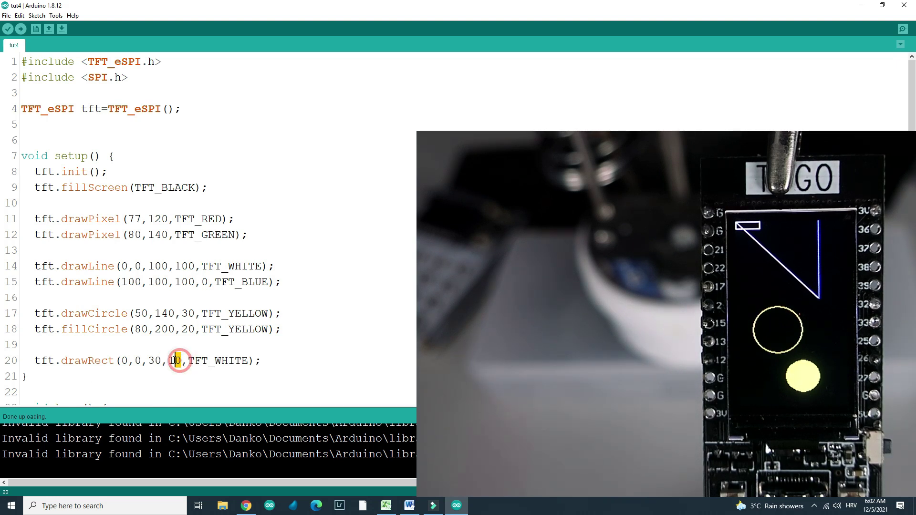
double_click(178, 360)
left_click(176, 360)
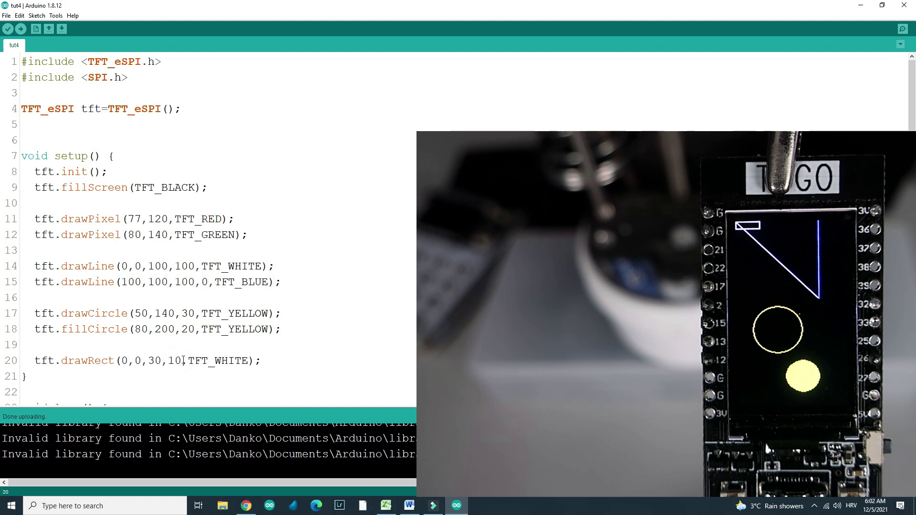
left_click(183, 360)
key("BackSpace")
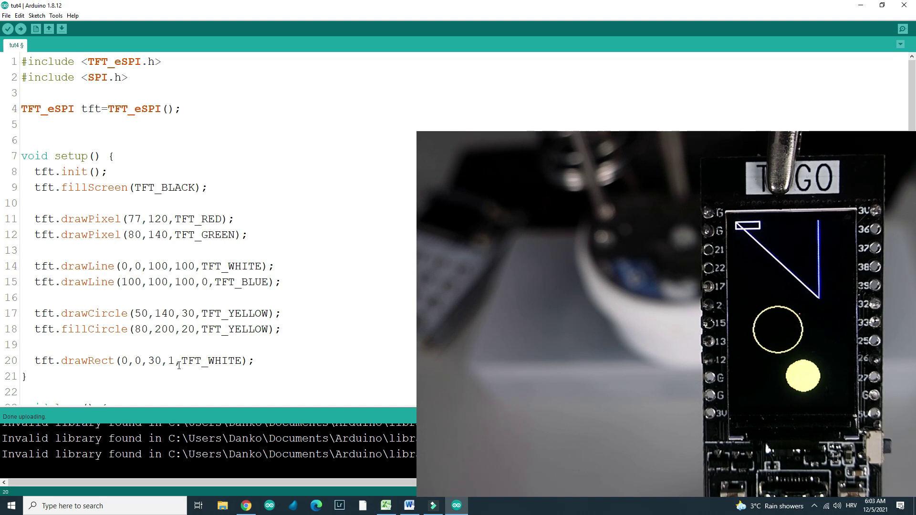
type("20")
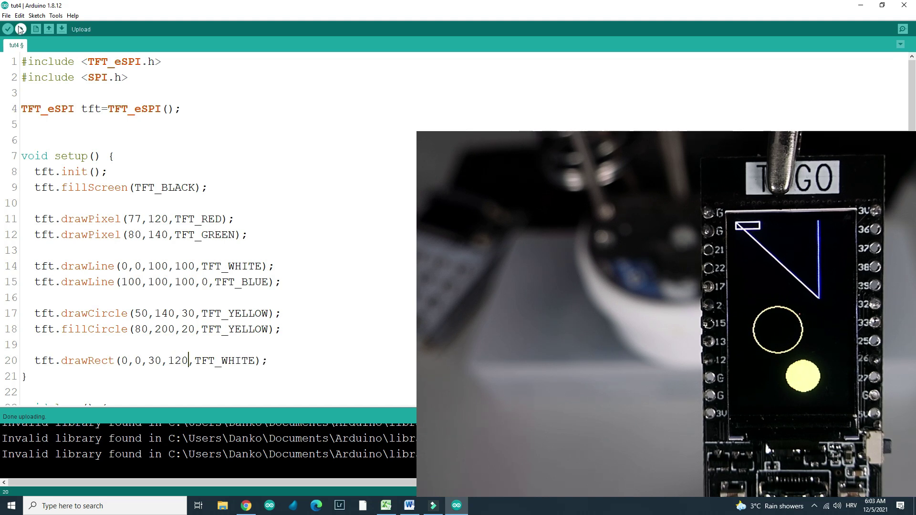
left_click(21, 29)
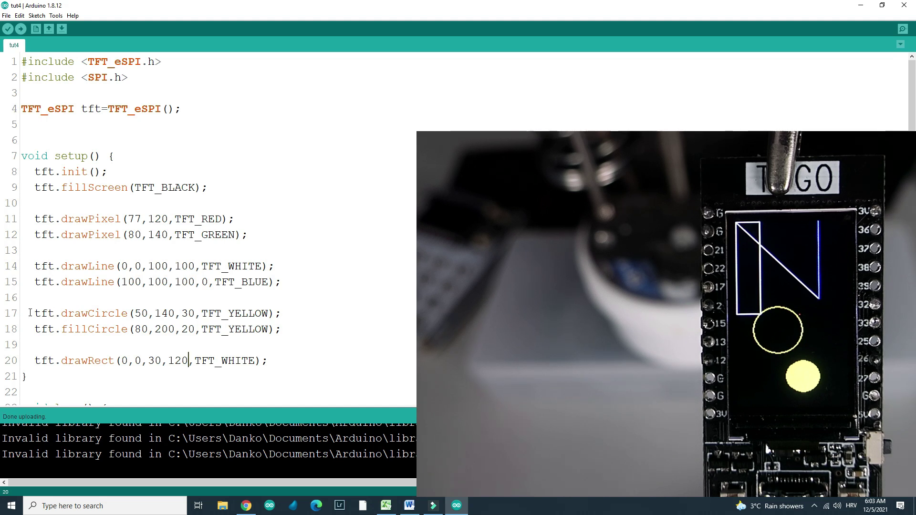
Step: Highlight the drawCircle and fillCircle calls, then place the caret after the drawRect line
left_click_drag(33, 313, 135, 313)
left_click_drag(33, 329, 135, 330)
left_click(277, 360)
Step: Add tft.fillRect(5,130,40,40,TFT_ORANGE); as line 21 and upload the sketch
key("Return")
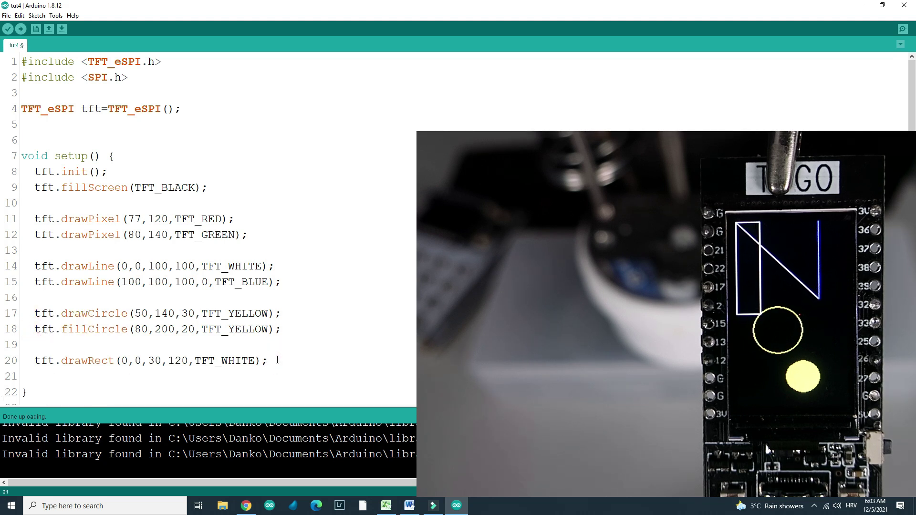
type("tft.fillR")
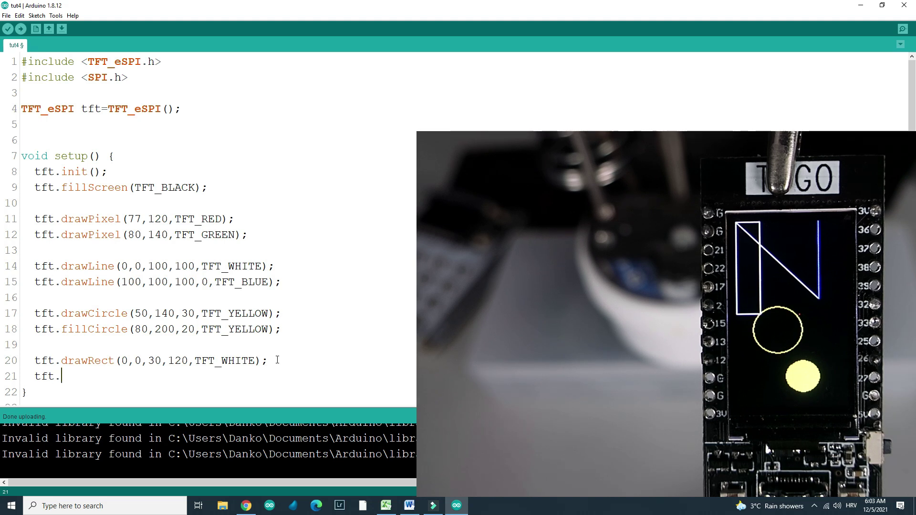
type("ec")
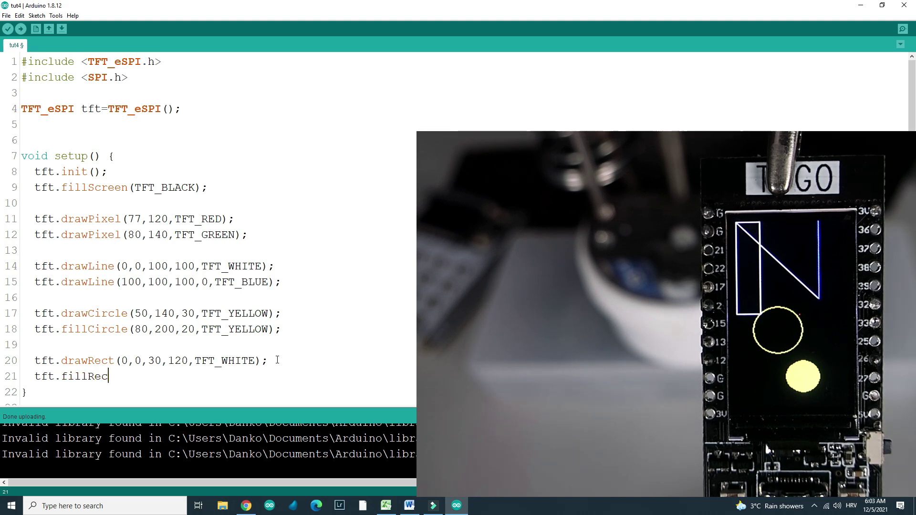
type("t()")
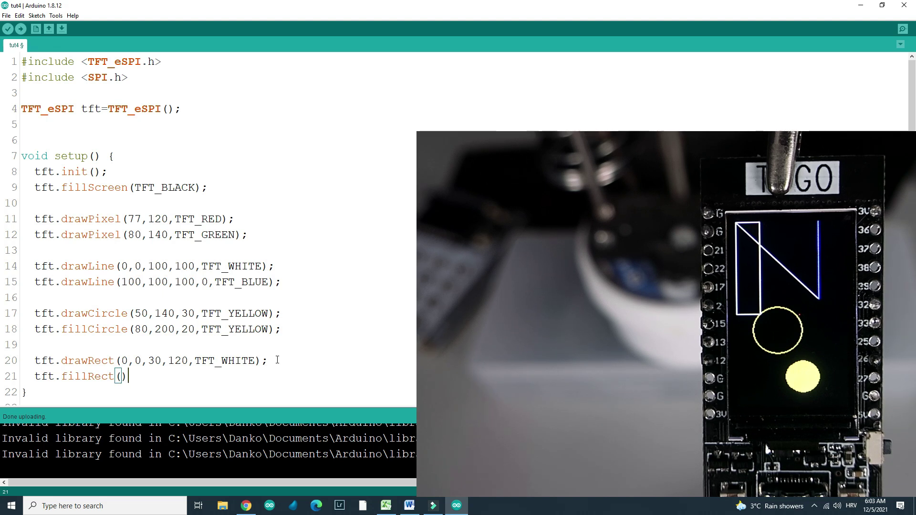
left_click_drag(35, 377, 128, 377)
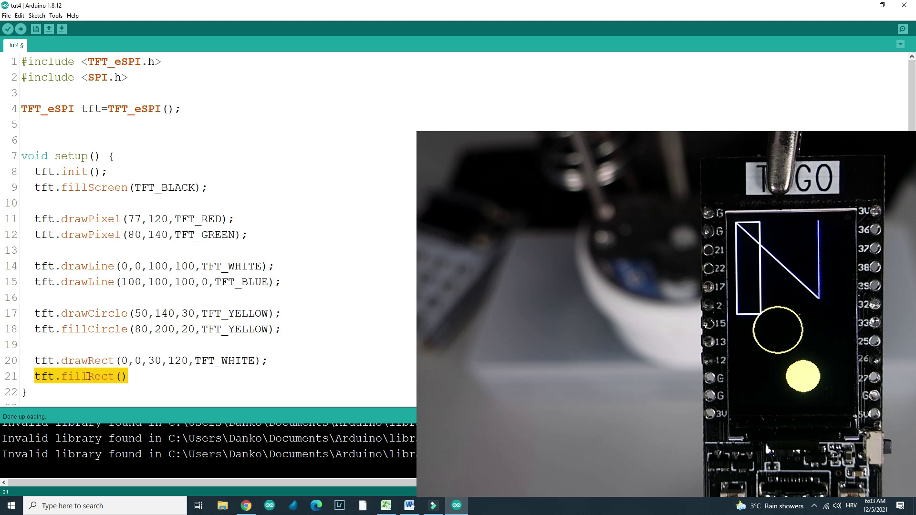
left_click(88, 376)
left_click(124, 377)
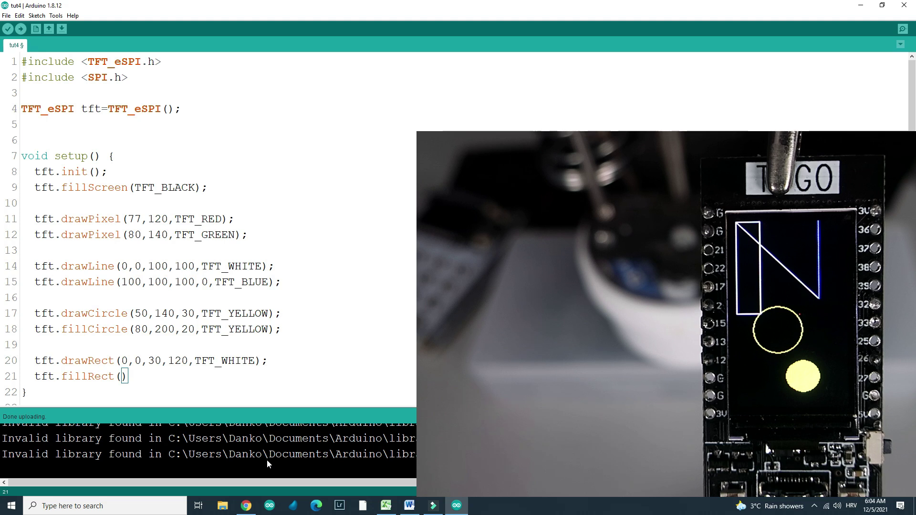
type("5,")
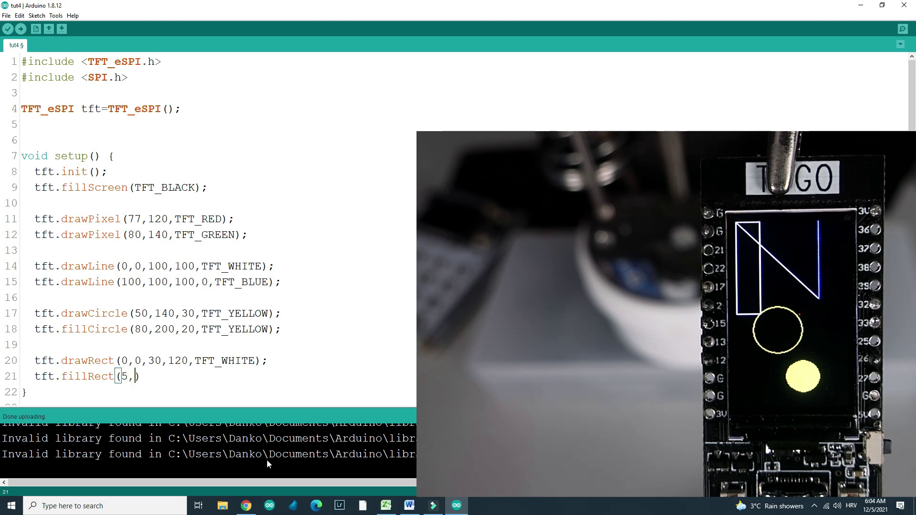
type("1")
type("30")
type(",40")
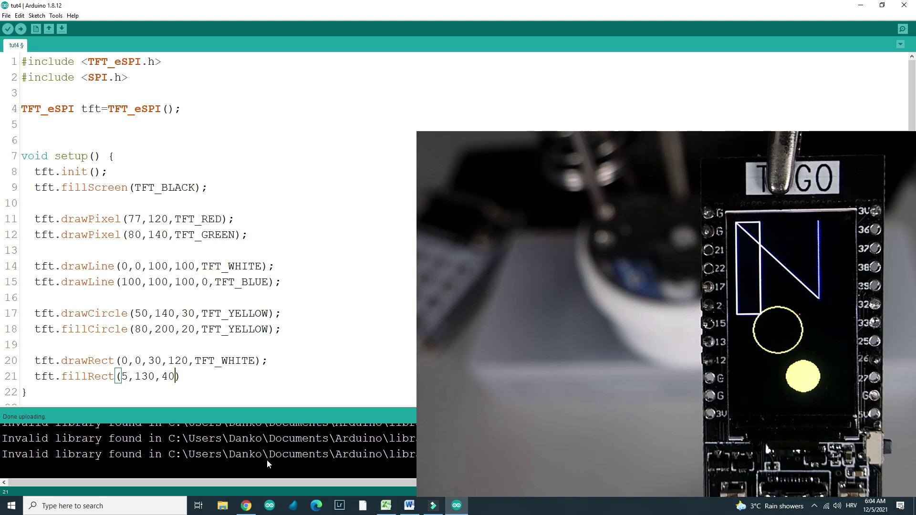
type(",40")
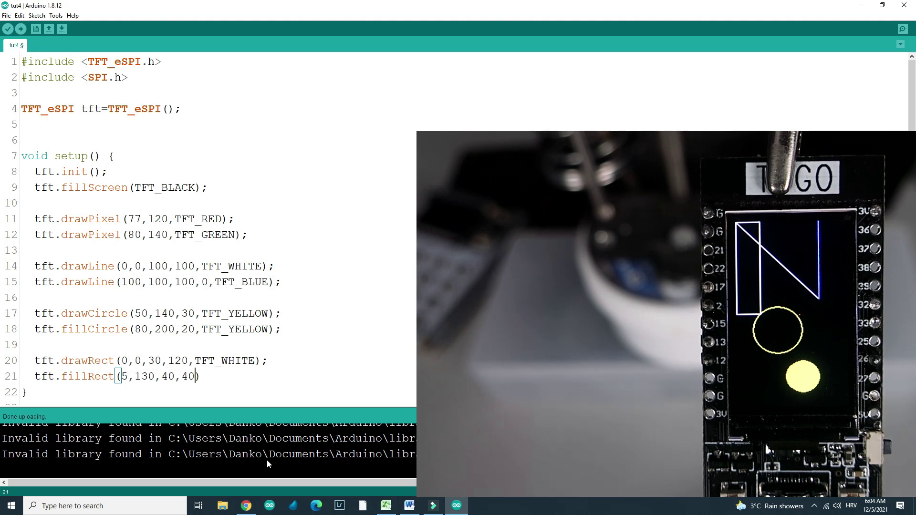
type(",TFT_")
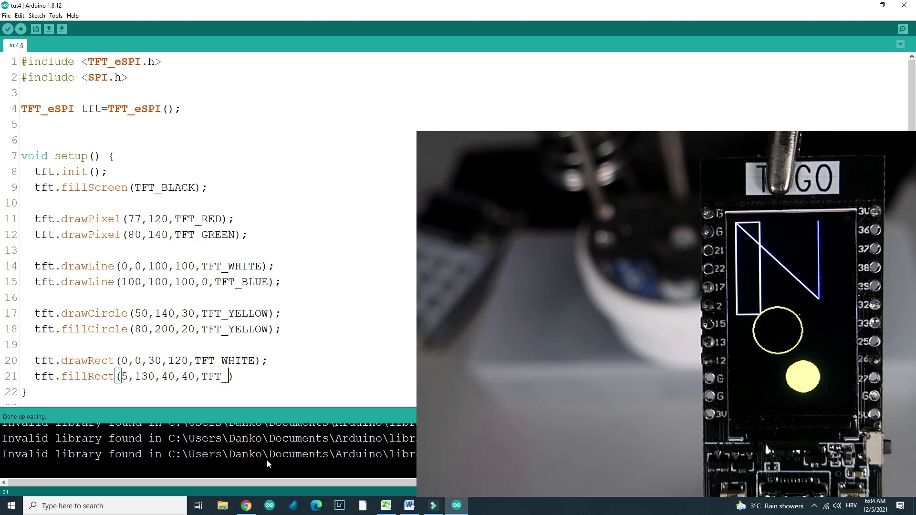
type("ORAN")
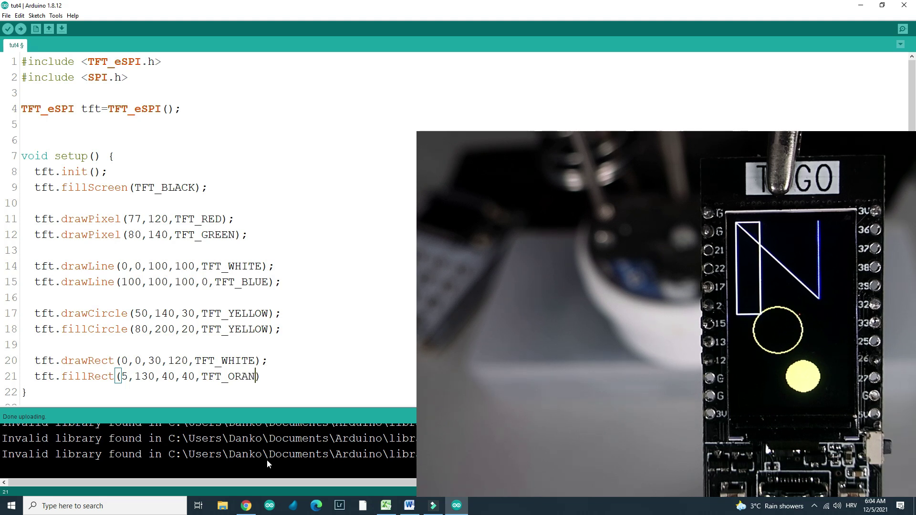
type("GE)")
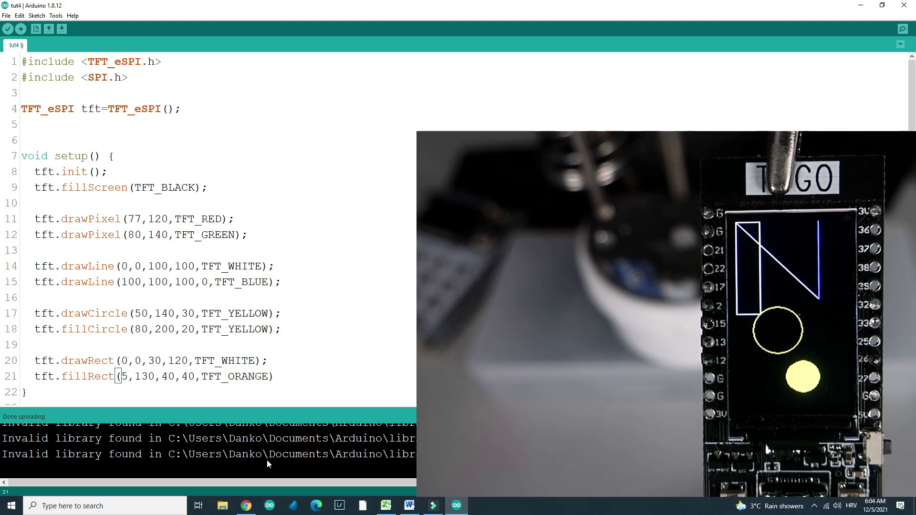
type(";")
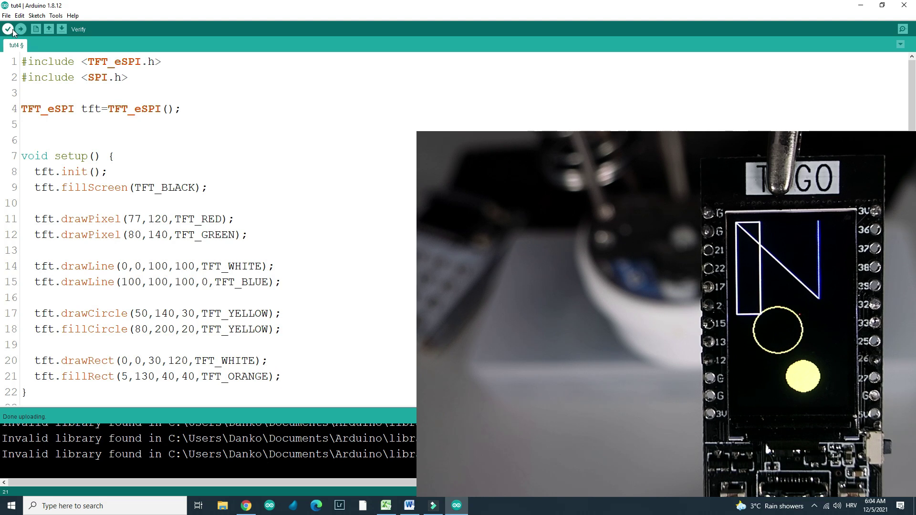
left_click(9, 30)
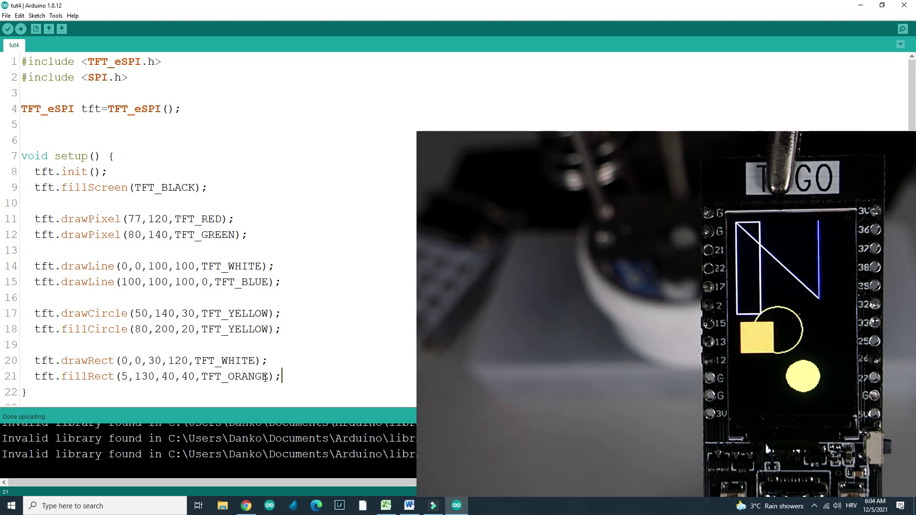
Step: Change line 21's fill colour from TFT_ORANGE to TFT_PURPLE and upload
left_click_drag(269, 377, 228, 377)
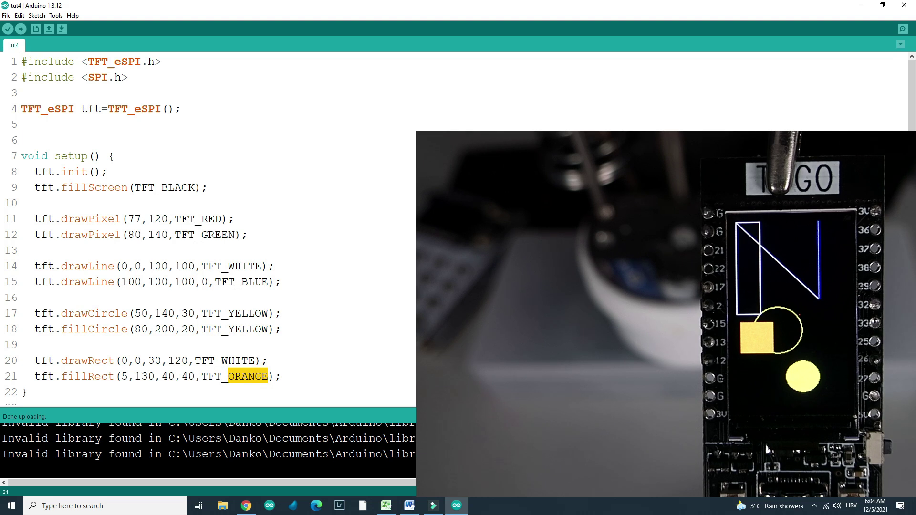
type("PINK")
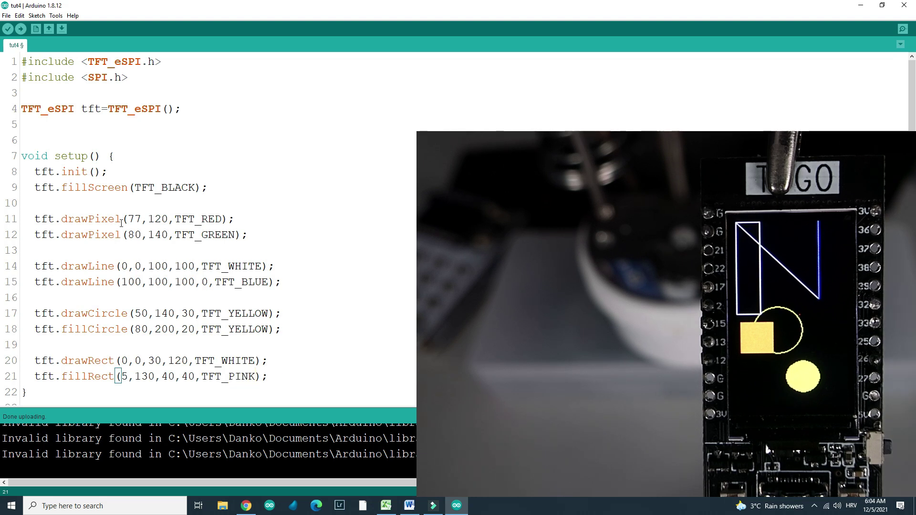
key("BackSpace")
key("BackSpace")
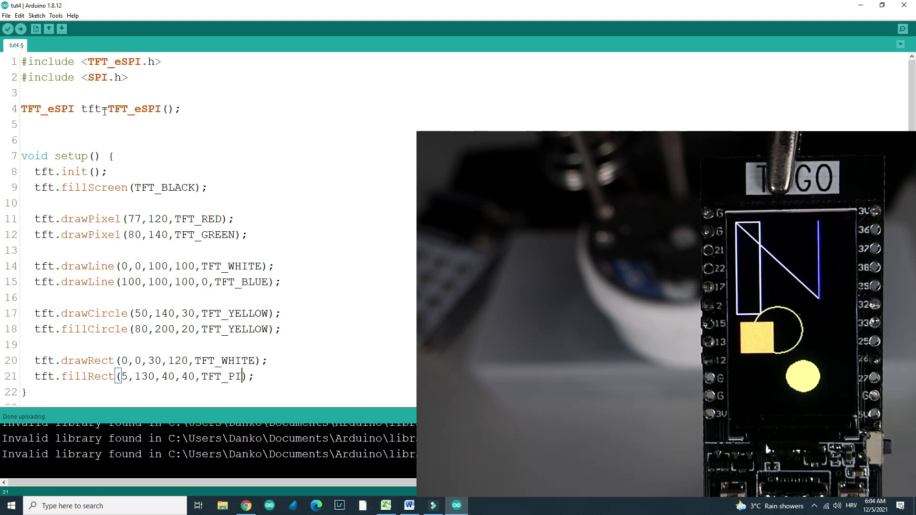
type("URPLE")
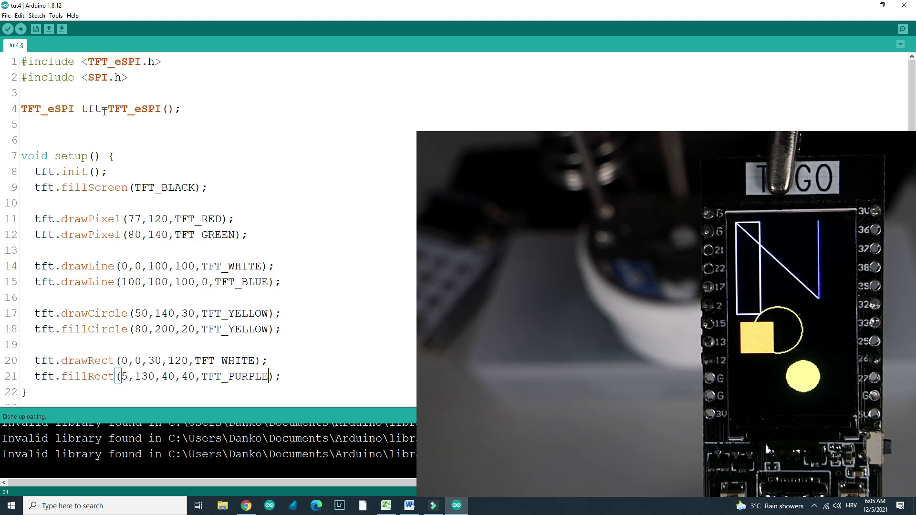
left_click(21, 29)
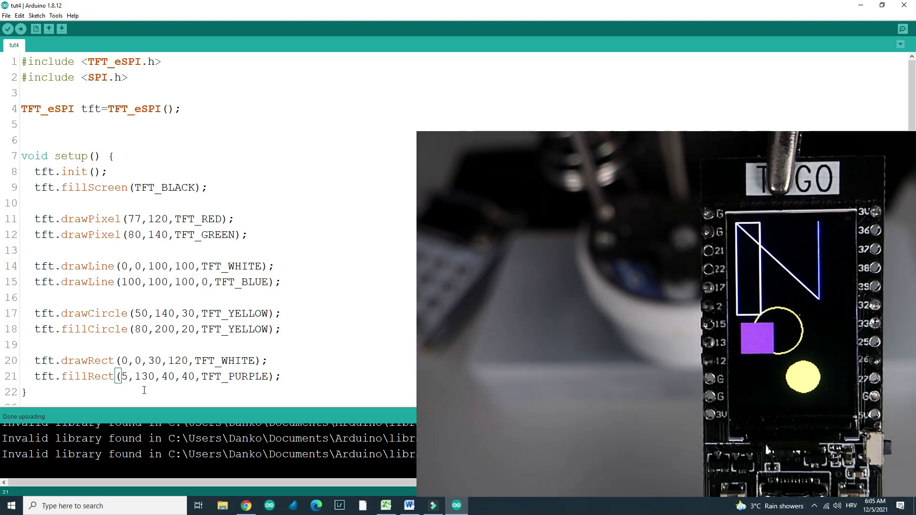
Step: Select the square's size value 40 while the board shows the purple square
double_click(166, 376)
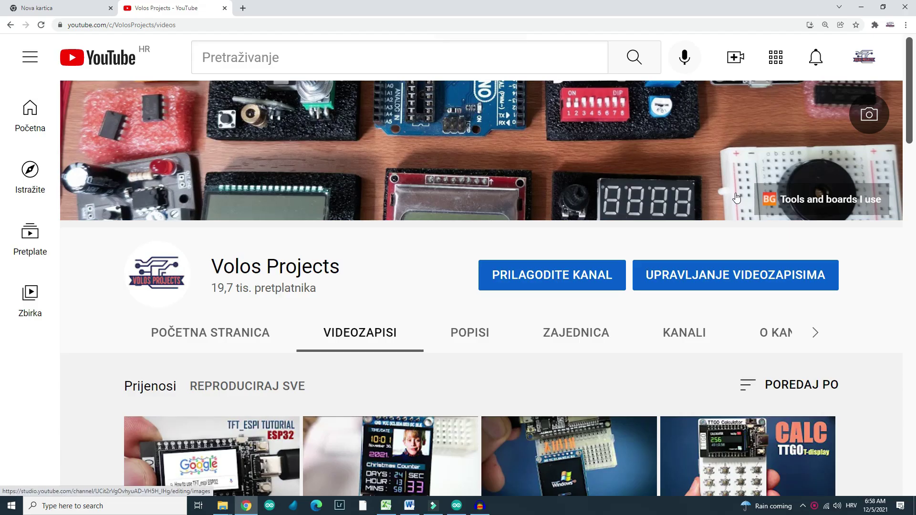
scroll(737, 198, "down", 3)
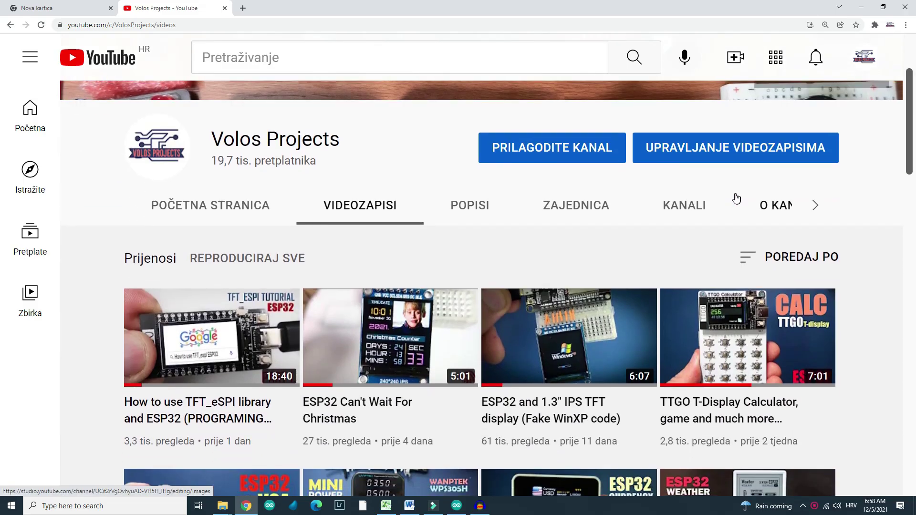
scroll(737, 199, "down", 2)
scroll(736, 198, "down", 2)
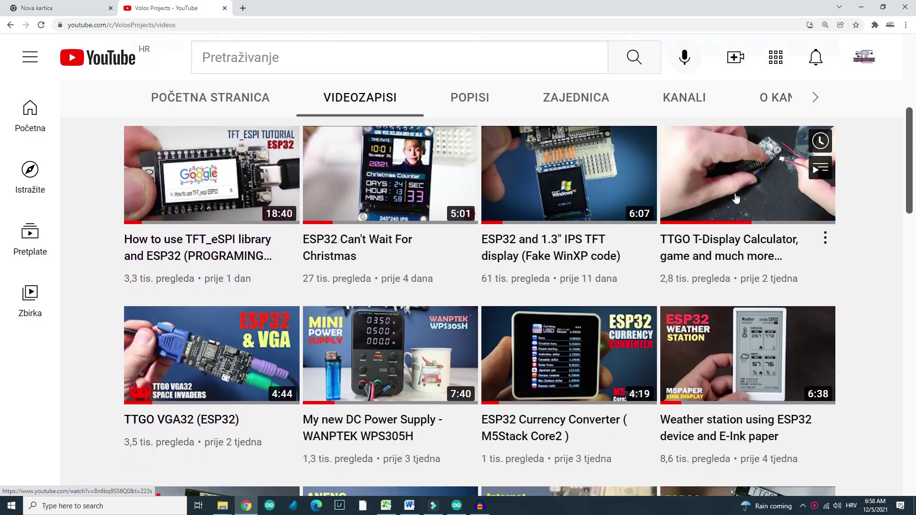
scroll(736, 198, "down", 1)
scroll(736, 198, "down", 1)
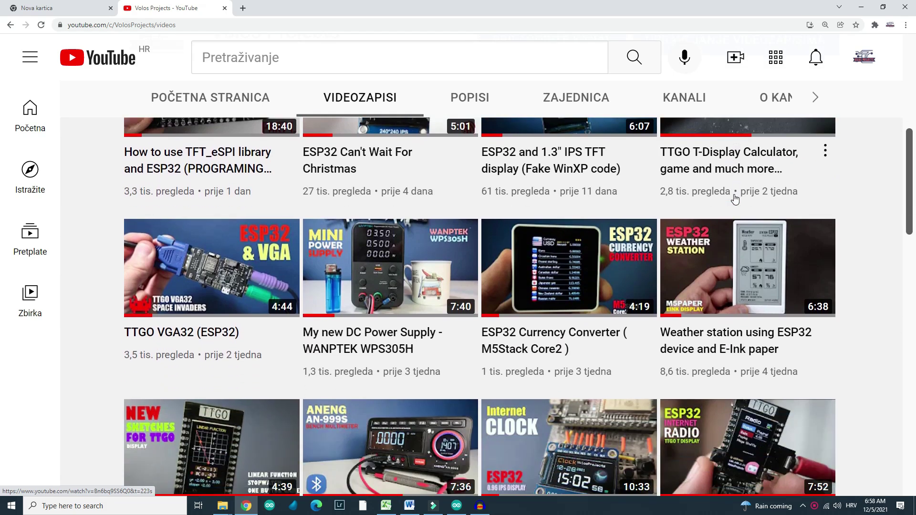
scroll(736, 198, "down", 1)
scroll(737, 198, "down", 1)
scroll(736, 198, "down", 2)
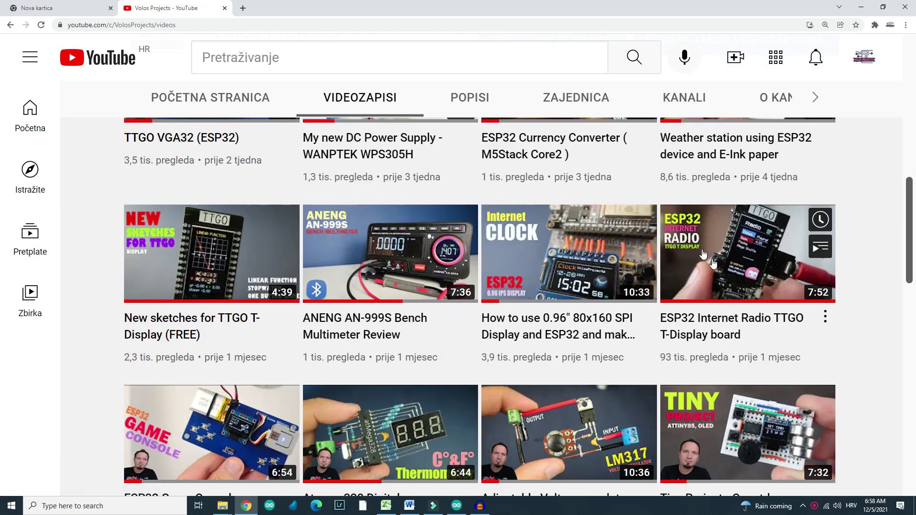
scroll(726, 269, "down", 2)
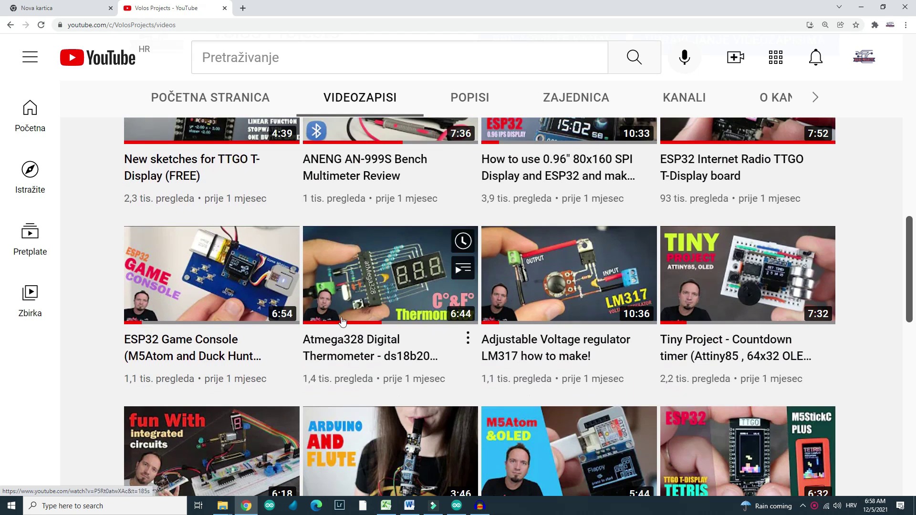
scroll(297, 304, "down", 2)
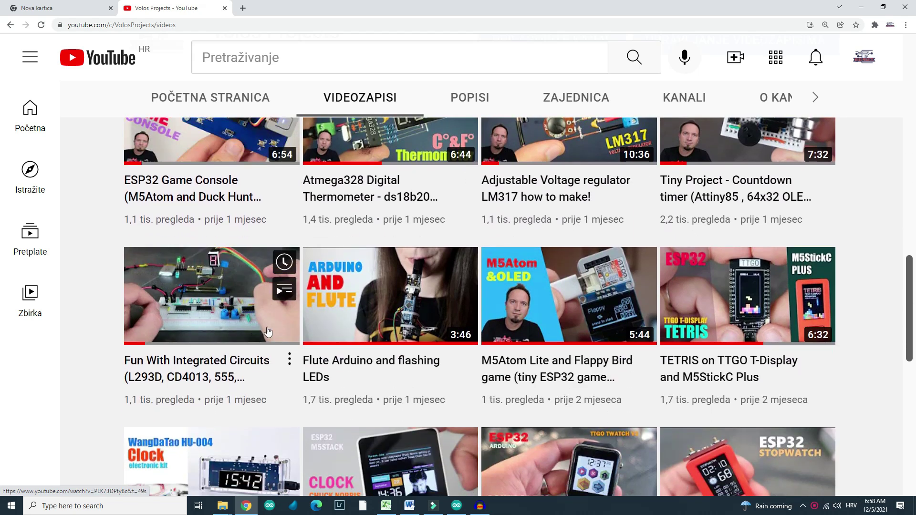
scroll(386, 322, "down", 2)
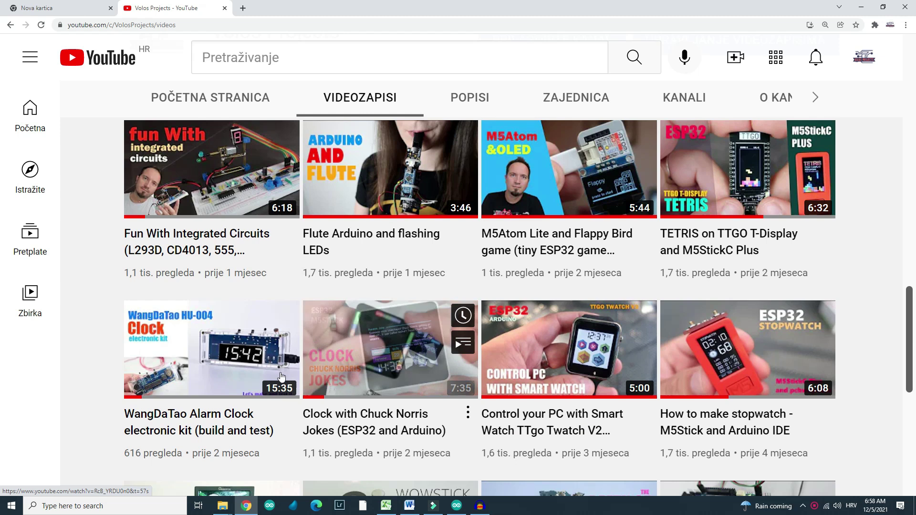
scroll(97, 344, "down", 3)
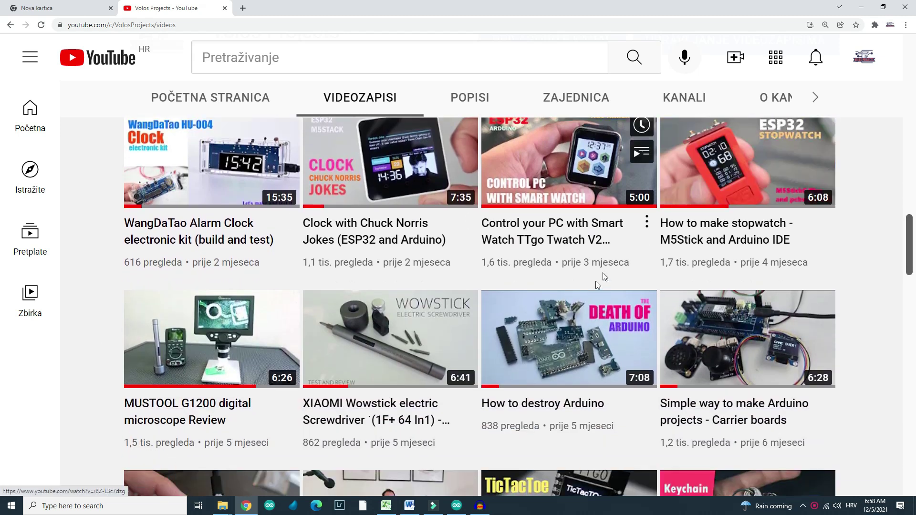
scroll(593, 283, "down", 1)
scroll(593, 283, "down", 1)
scroll(594, 283, "down", 2)
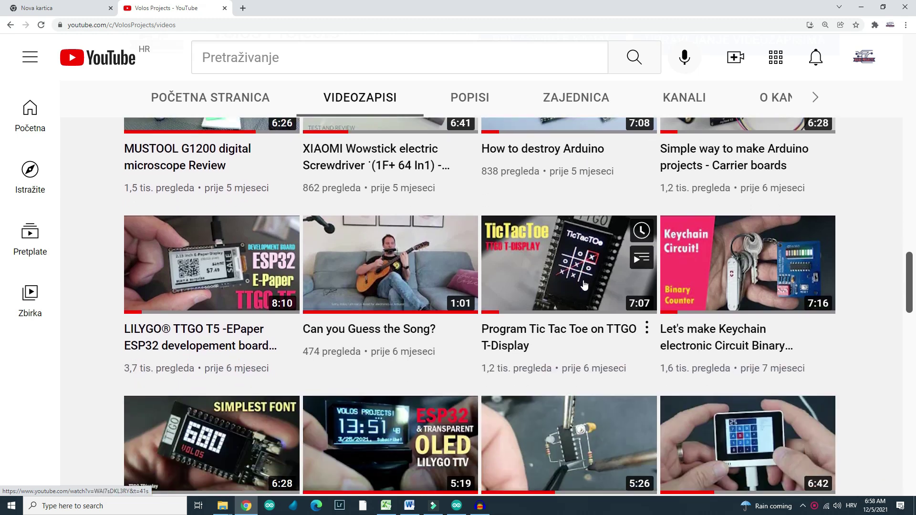
scroll(584, 285, "down", 2)
scroll(585, 285, "down", 2)
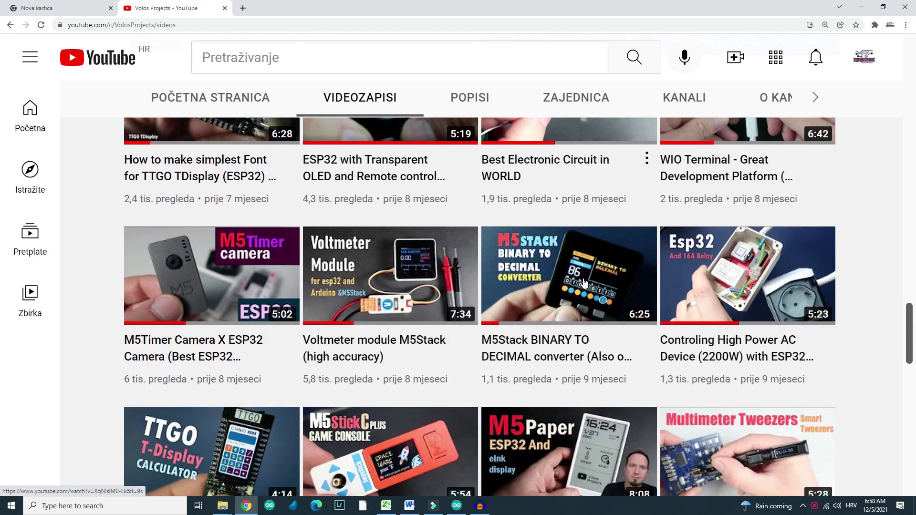
scroll(584, 284, "down", 2)
scroll(512, 279, "down", 2)
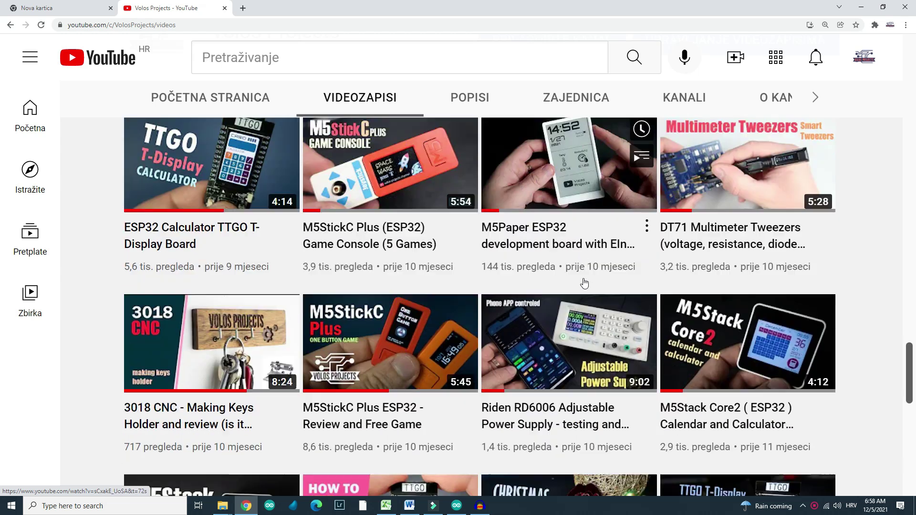
scroll(512, 279, "down", 2)
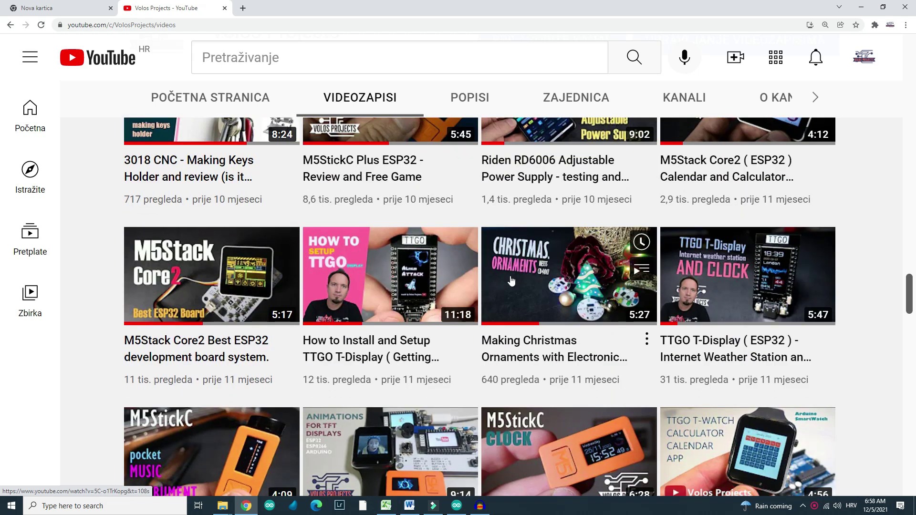
scroll(512, 279, "down", 1)
scroll(511, 279, "down", 1)
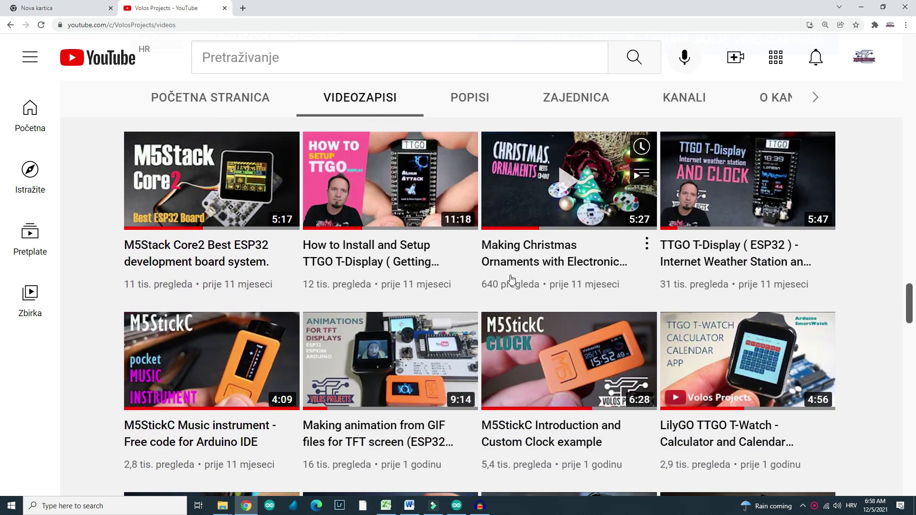
Step: Bring the Audacity recording window to the front from the taskbar
left_click(480, 506)
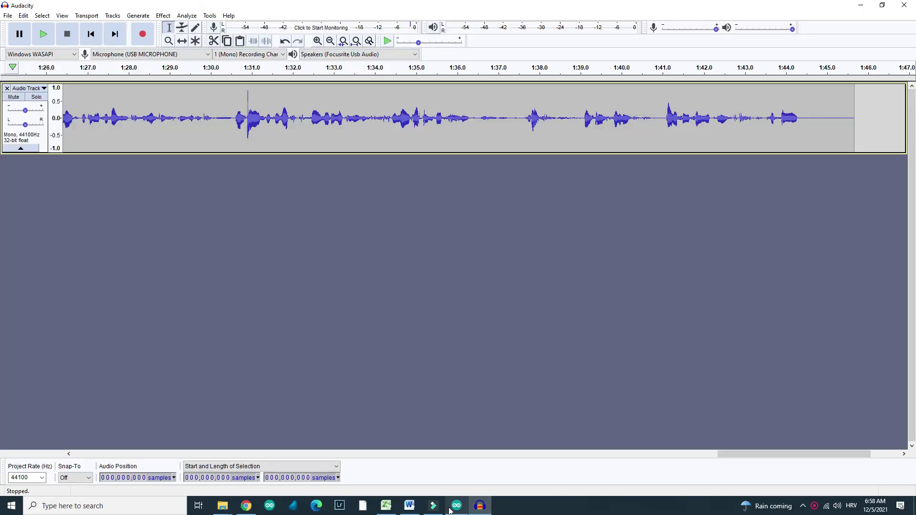